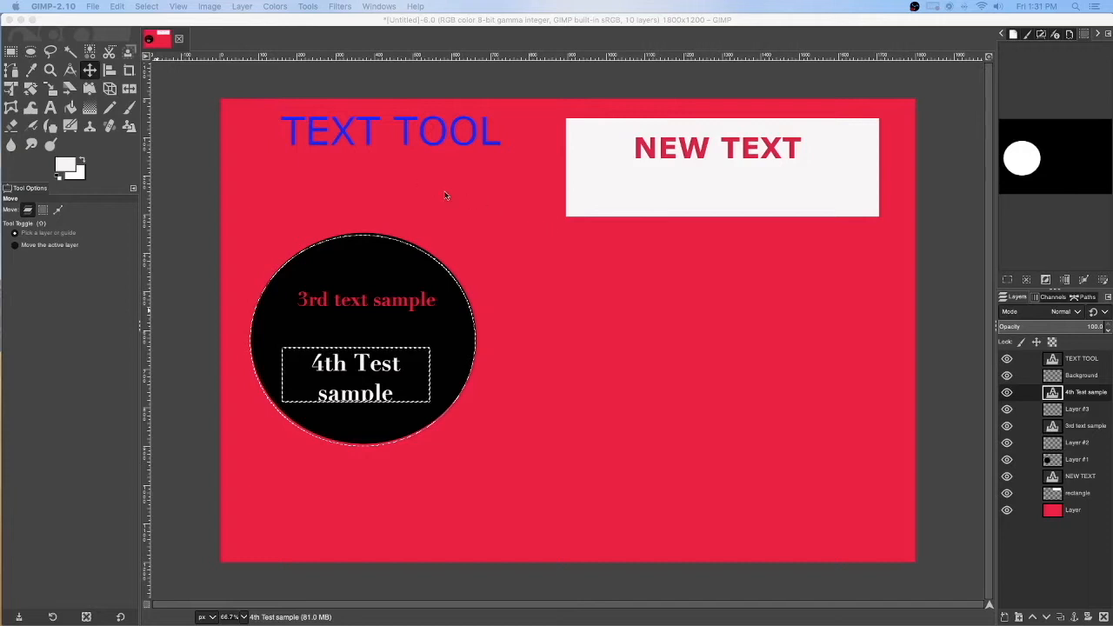
# Discard the open text sample image and create a new 1800 × 1200 px image at 300 ppi filled with transparency.
pyautogui.click(179, 39)
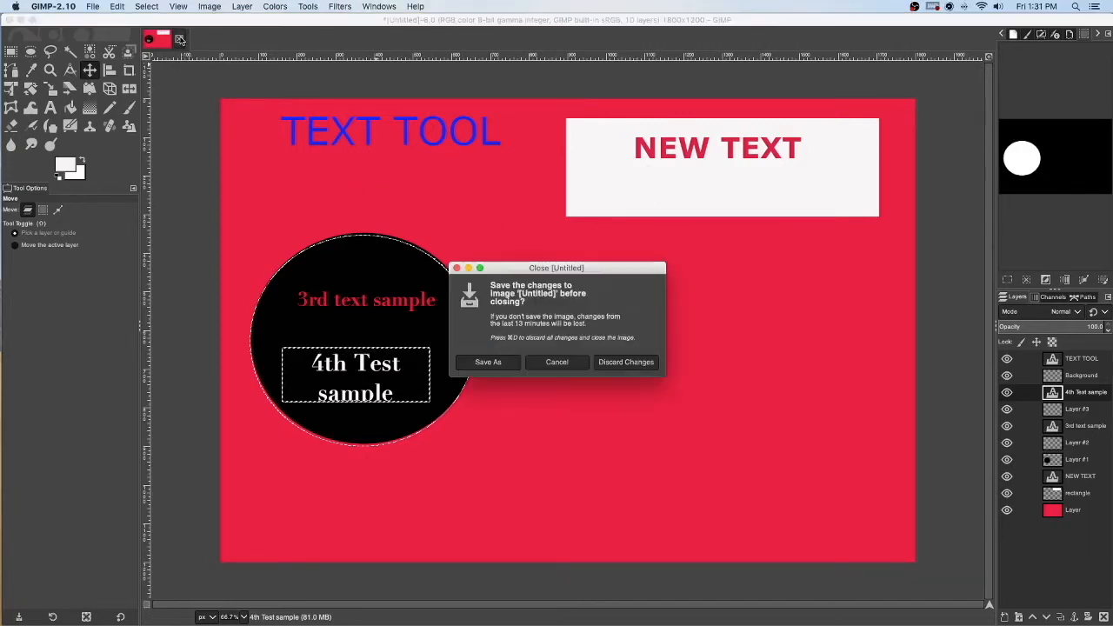
pyautogui.click(625, 364)
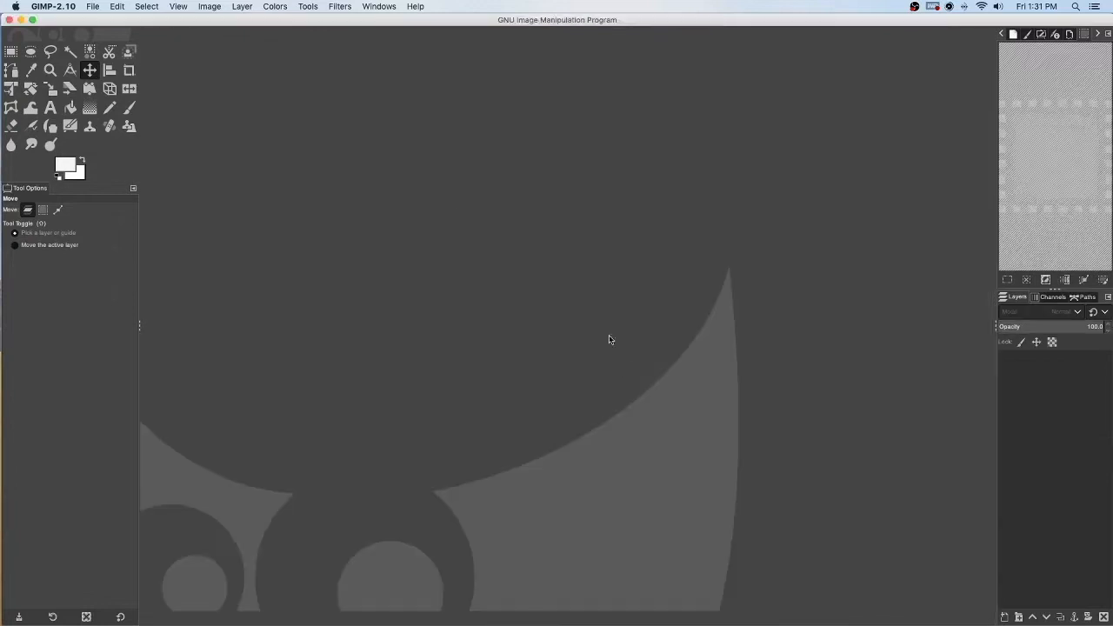
pyautogui.click(93, 6)
pyautogui.click(102, 20)
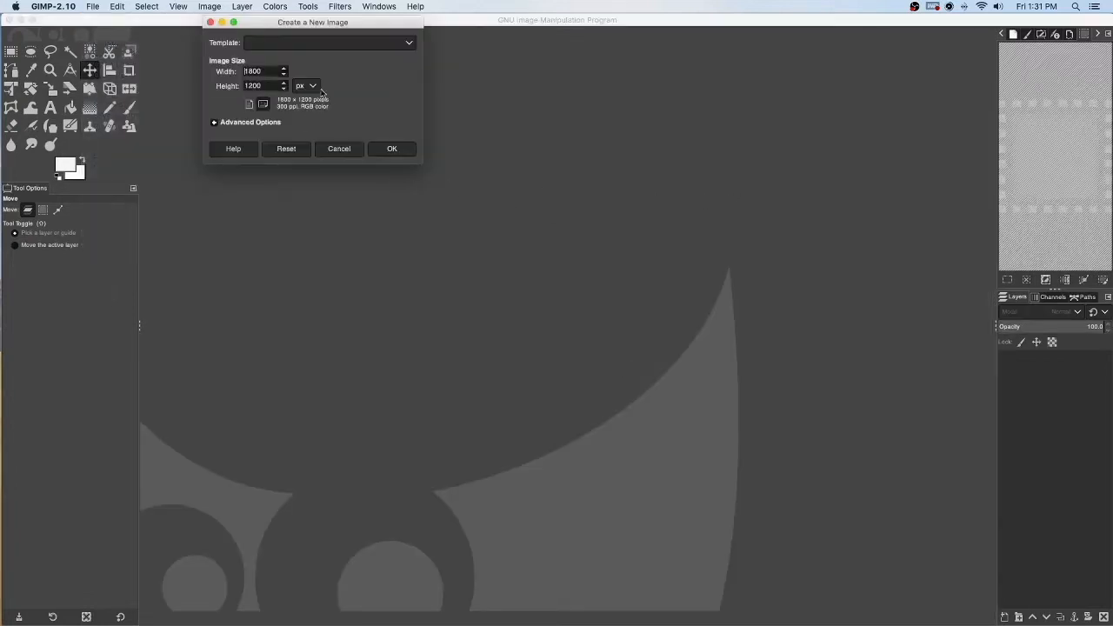
pyautogui.click(306, 85)
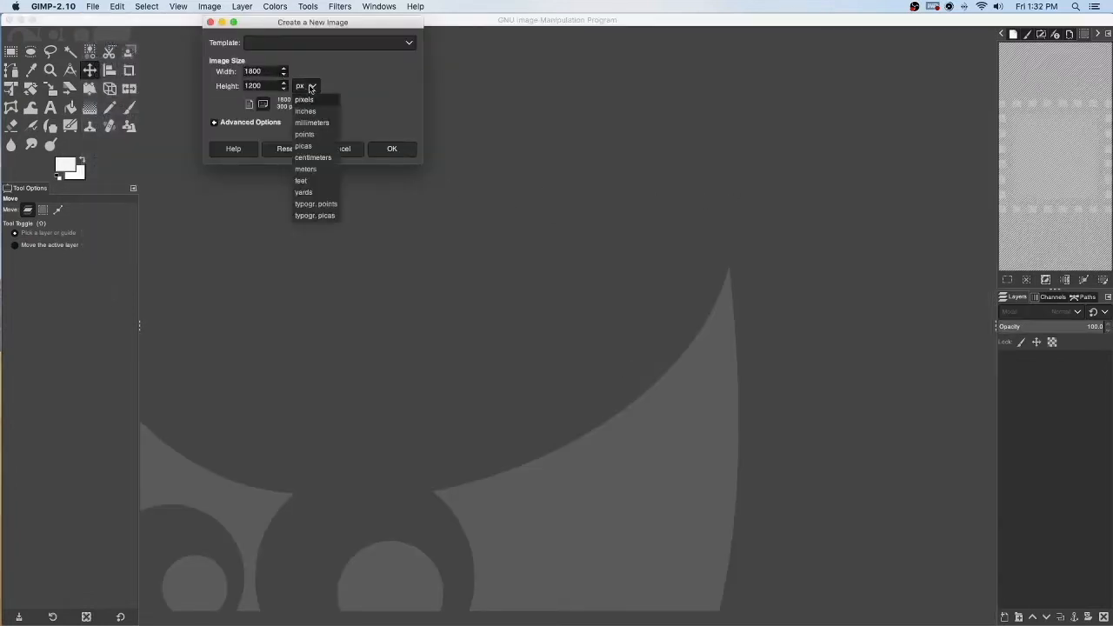
pyautogui.click(310, 89)
pyautogui.click(248, 123)
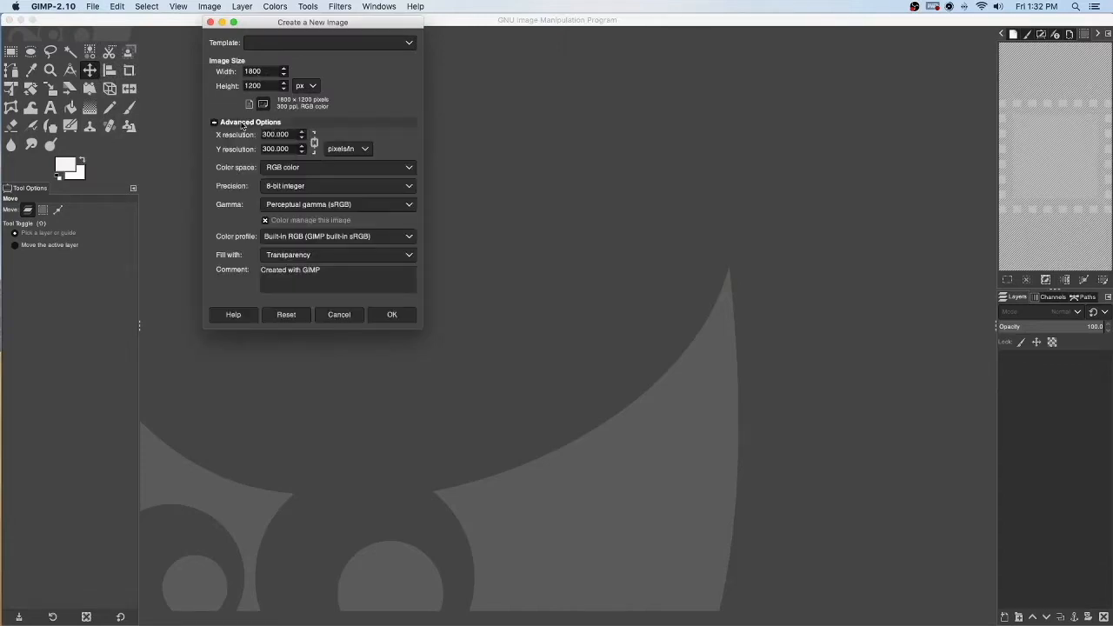
pyautogui.click(402, 258)
pyautogui.click(230, 254)
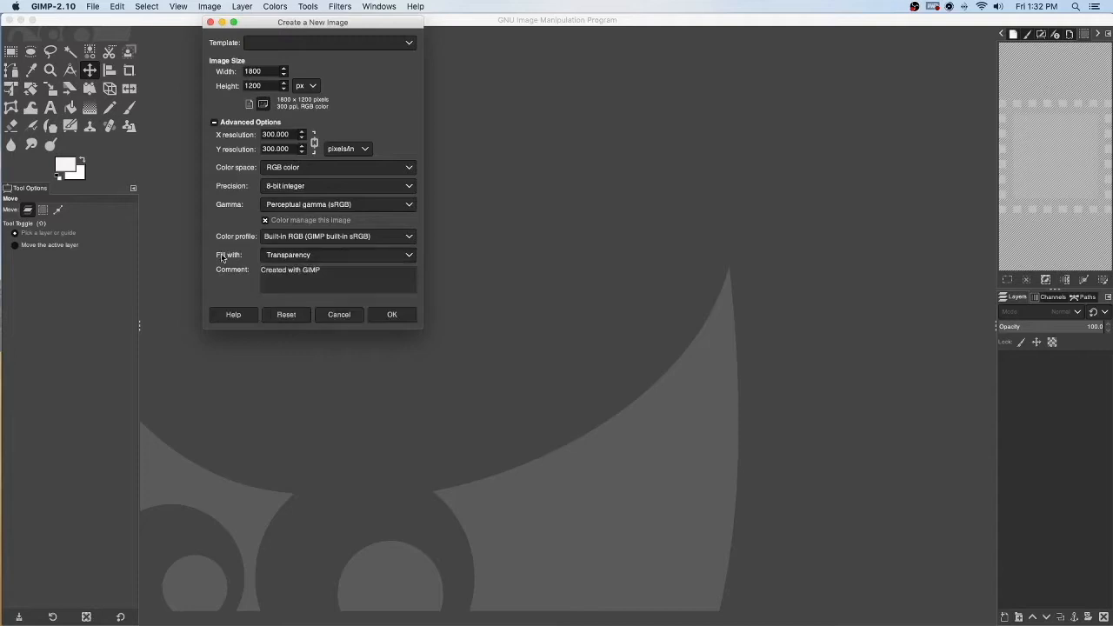
pyautogui.click(390, 315)
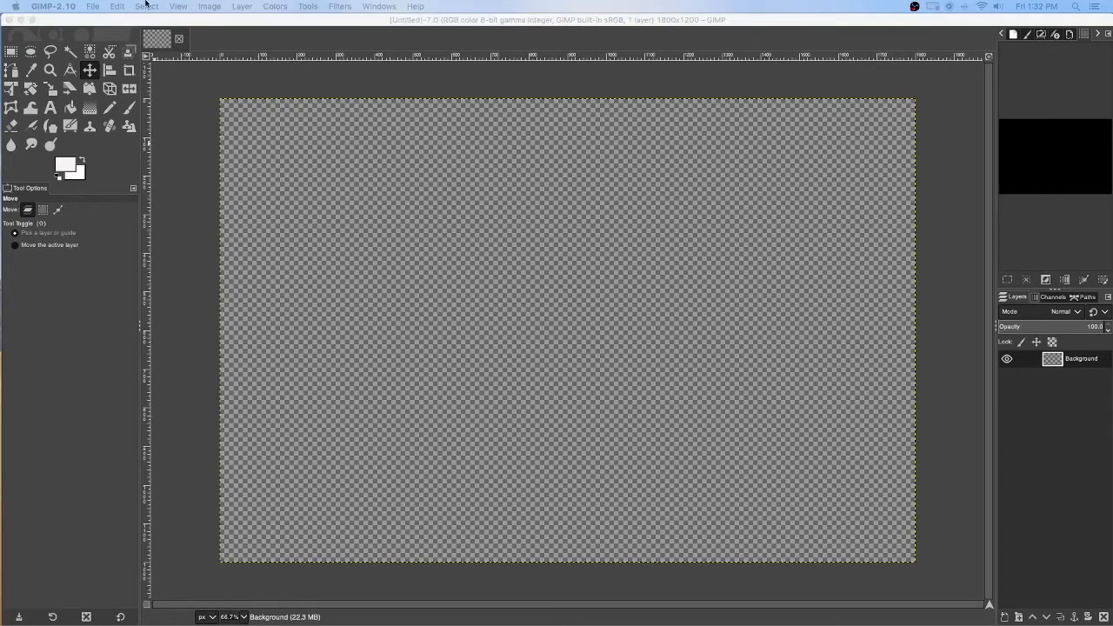
pyautogui.click(123, 25)
pyautogui.click(94, 7)
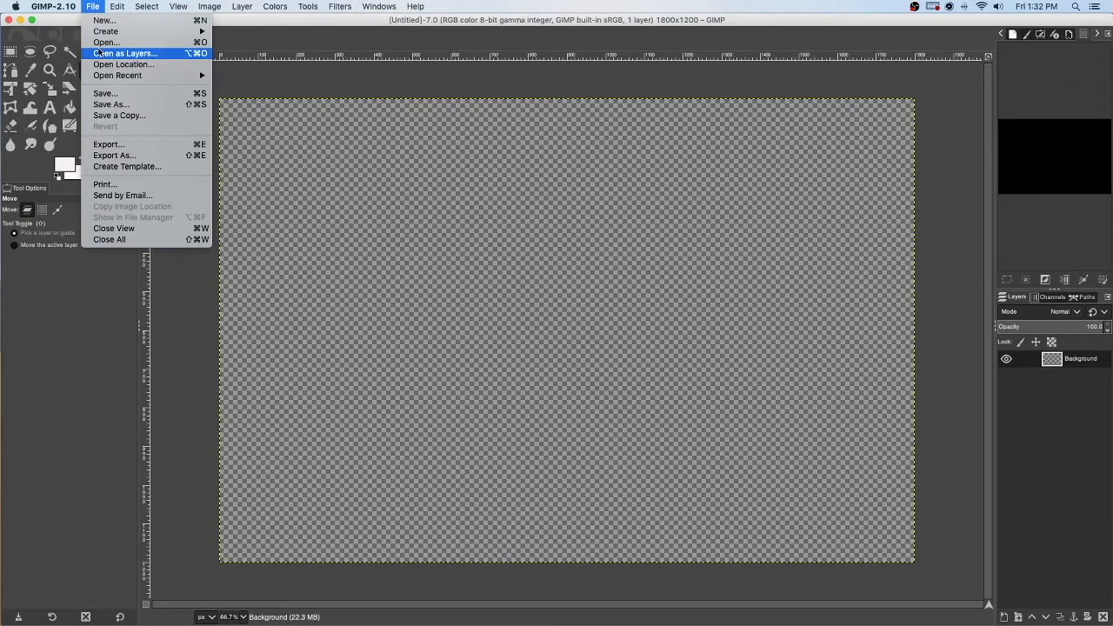
pyautogui.click(103, 42)
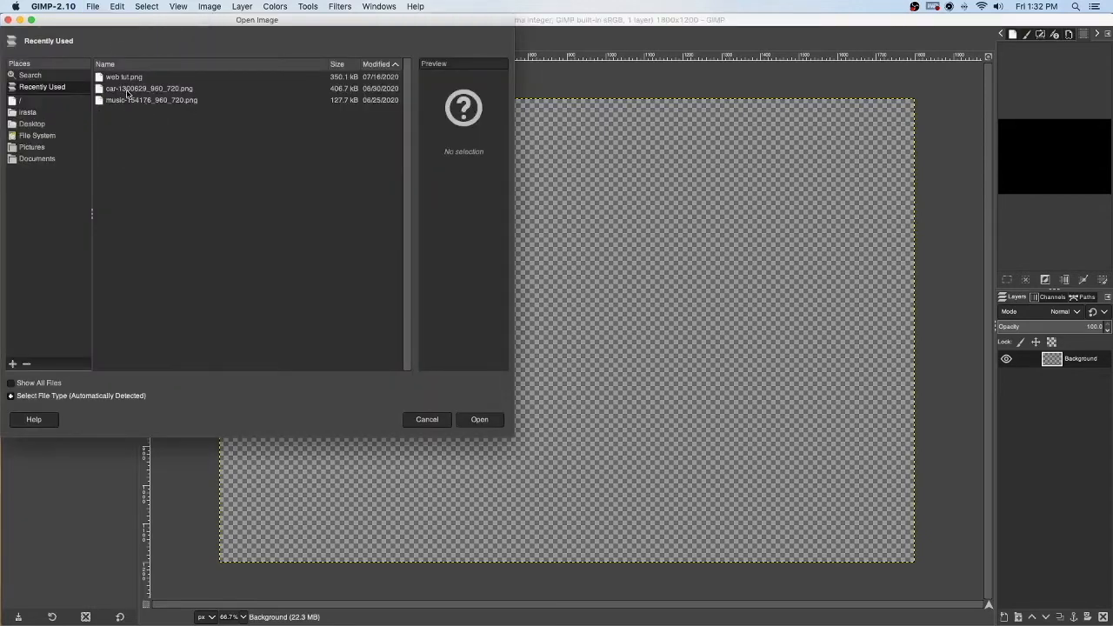
pyautogui.click(427, 420)
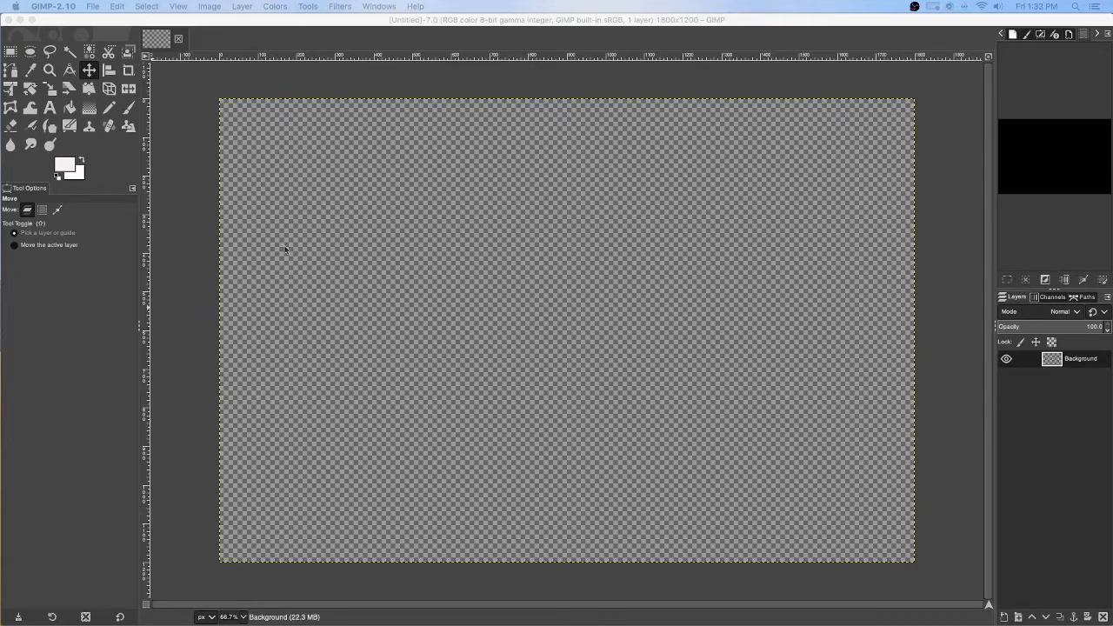
# Add the picture car-1300629_960_720.png as a new layer and nudge it slightly upward near the centre of the canvas.
pyautogui.moveTo(286, 249); pyautogui.dragTo(356, 256)
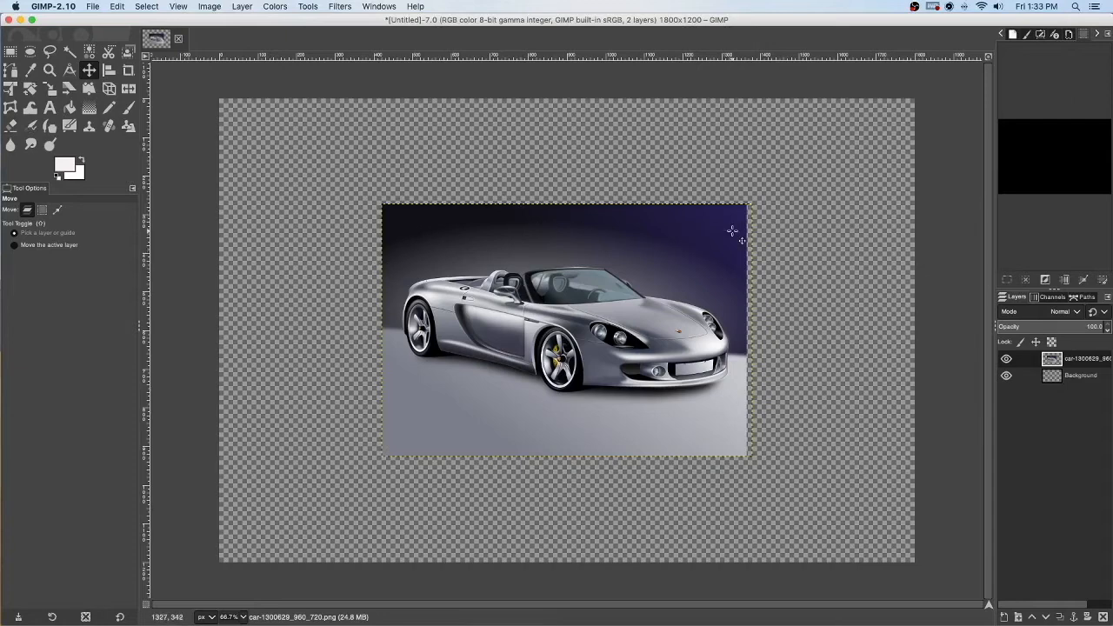
pyautogui.moveTo(733, 230)
pyautogui.mouseDown()
pyautogui.moveTo(367, 231)
pyautogui.moveTo(735, 229)
pyautogui.mouseUp()
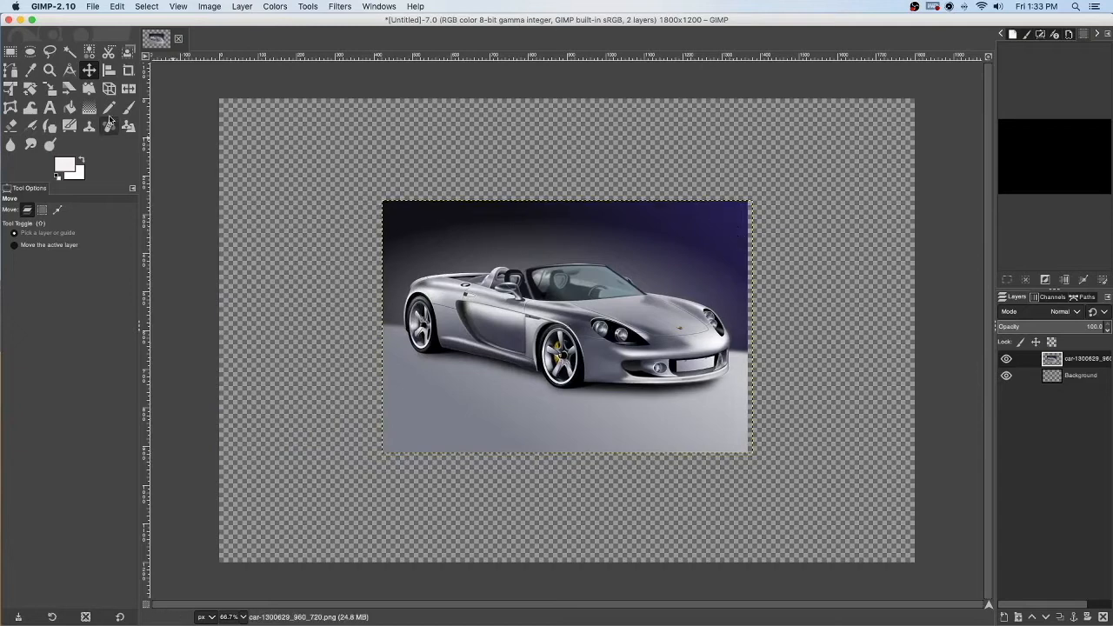
# Erase curved bands of background above and below the car using the Eraser with the Hardness 100 brush at size 23.
pyautogui.click(10, 126)
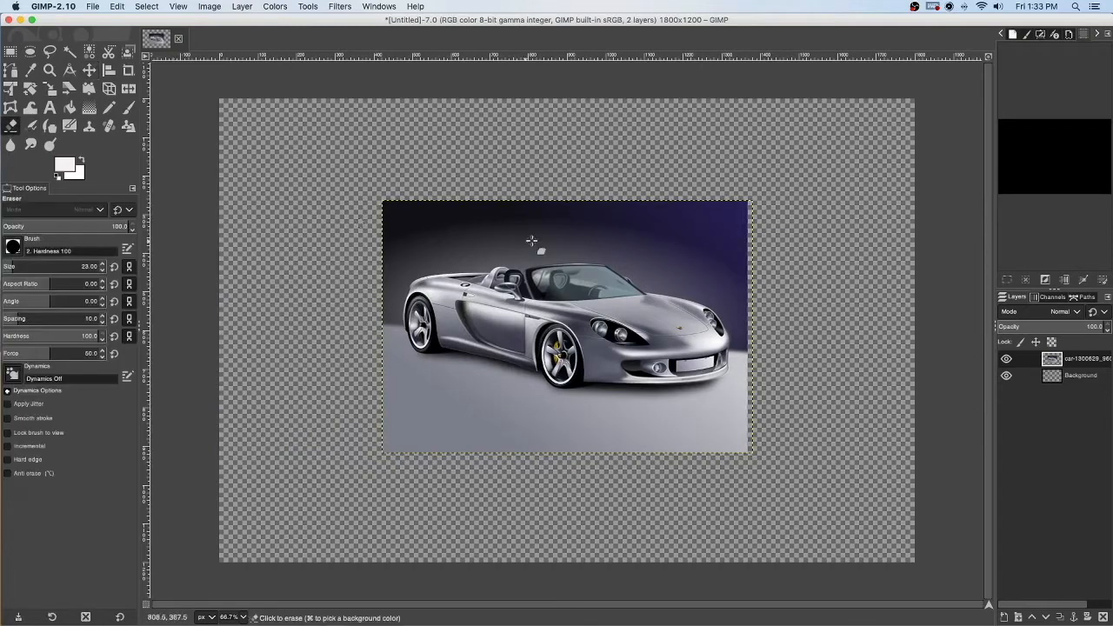
pyautogui.moveTo(426, 237)
pyautogui.mouseDown()
pyautogui.moveTo(657, 235)
pyautogui.moveTo(759, 277)
pyautogui.mouseUp()
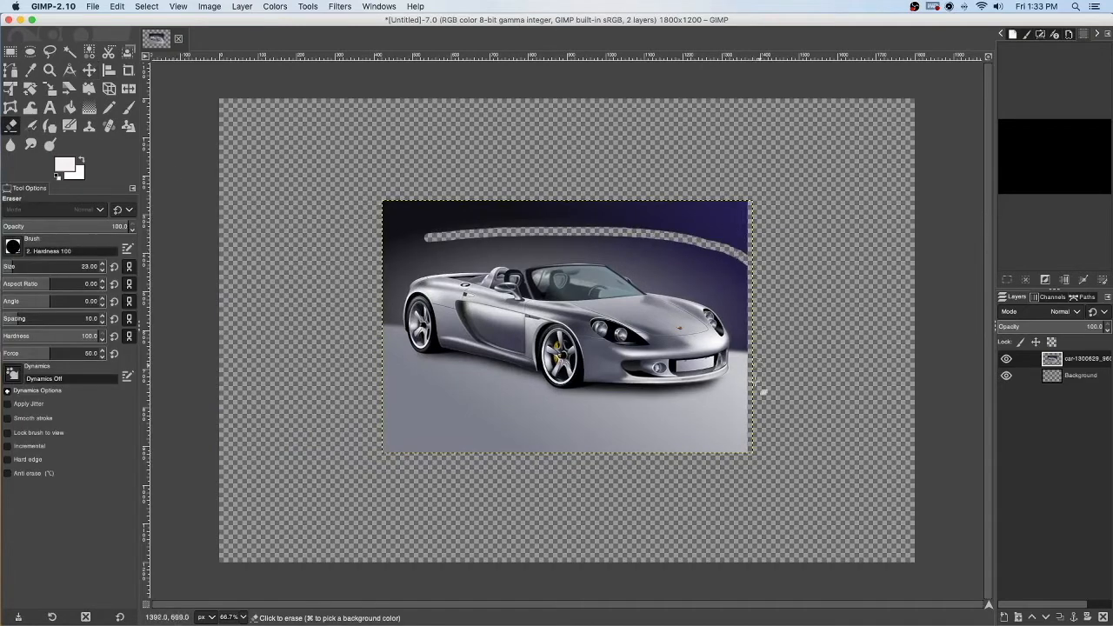
pyautogui.moveTo(762, 393); pyautogui.dragTo(381, 393)
pyautogui.moveTo(382, 228)
pyautogui.mouseDown()
pyautogui.moveTo(495, 207)
pyautogui.moveTo(743, 217)
pyautogui.moveTo(452, 206)
pyautogui.moveTo(352, 250)
pyautogui.mouseUp()
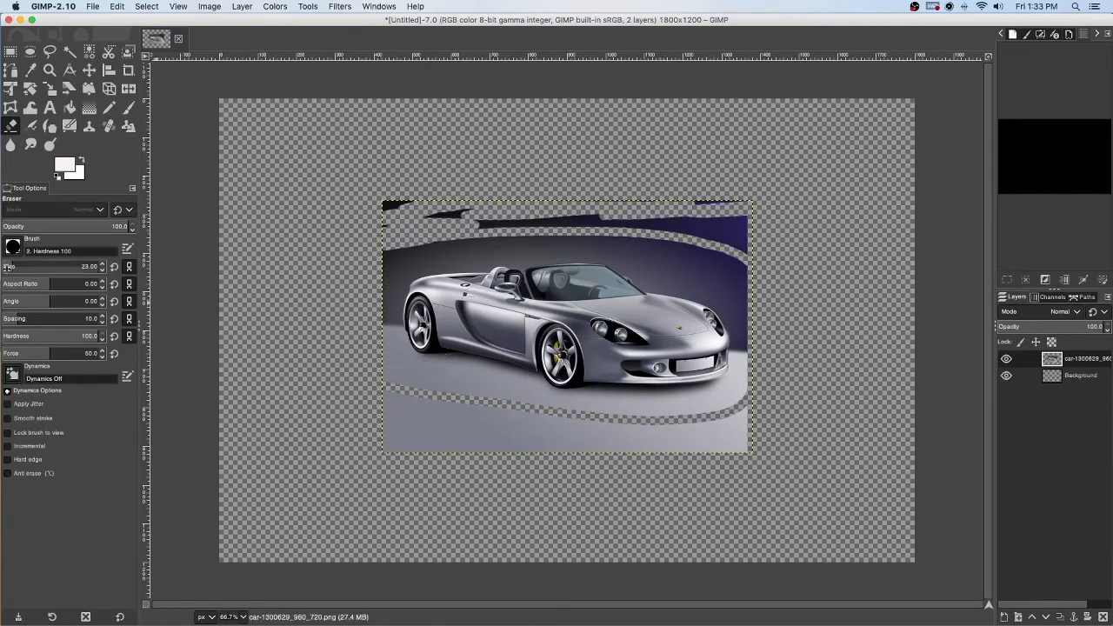
# Erase most of the background surrounding the car at eraser size 156, and the strip beneath its body at size 22.
pyautogui.moveTo(7, 269); pyautogui.dragTo(136, 272)
pyautogui.moveTo(408, 393)
pyautogui.mouseDown()
pyautogui.moveTo(450, 427)
pyautogui.moveTo(418, 420)
pyautogui.moveTo(409, 440)
pyautogui.moveTo(482, 420)
pyautogui.moveTo(630, 445)
pyautogui.moveTo(785, 426)
pyautogui.moveTo(761, 361)
pyautogui.moveTo(755, 392)
pyautogui.moveTo(731, 406)
pyautogui.moveTo(653, 426)
pyautogui.moveTo(567, 424)
pyautogui.moveTo(367, 372)
pyautogui.moveTo(391, 255)
pyautogui.moveTo(380, 246)
pyautogui.moveTo(531, 225)
pyautogui.moveTo(604, 228)
pyautogui.moveTo(719, 259)
pyautogui.moveTo(689, 209)
pyautogui.moveTo(752, 286)
pyautogui.moveTo(737, 335)
pyautogui.mouseUp()
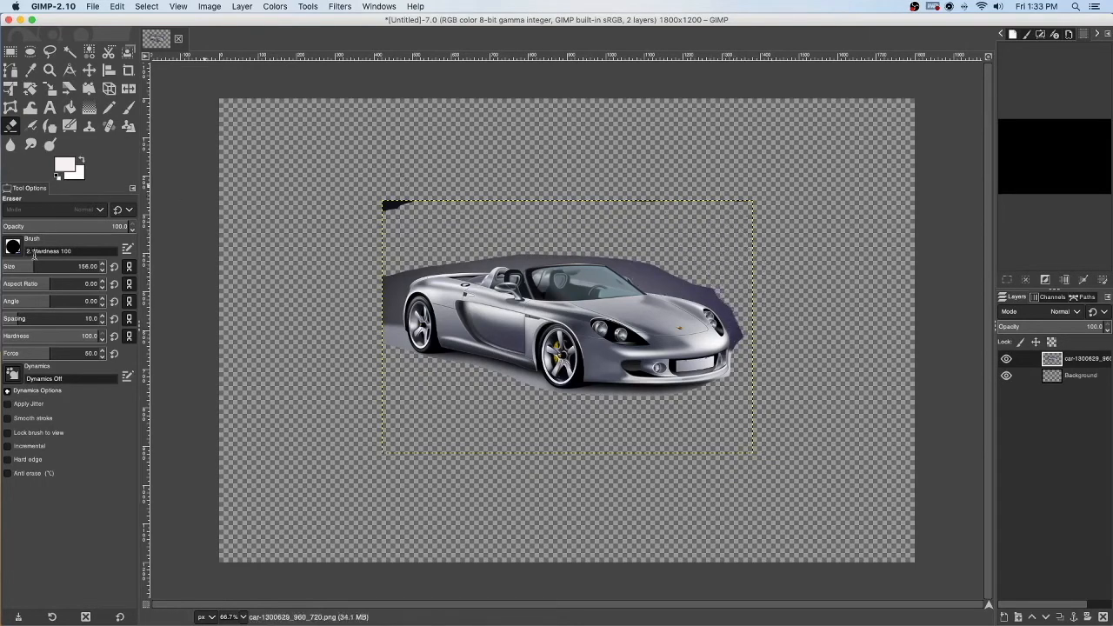
pyautogui.moveTo(33, 266); pyautogui.dragTo(3, 267)
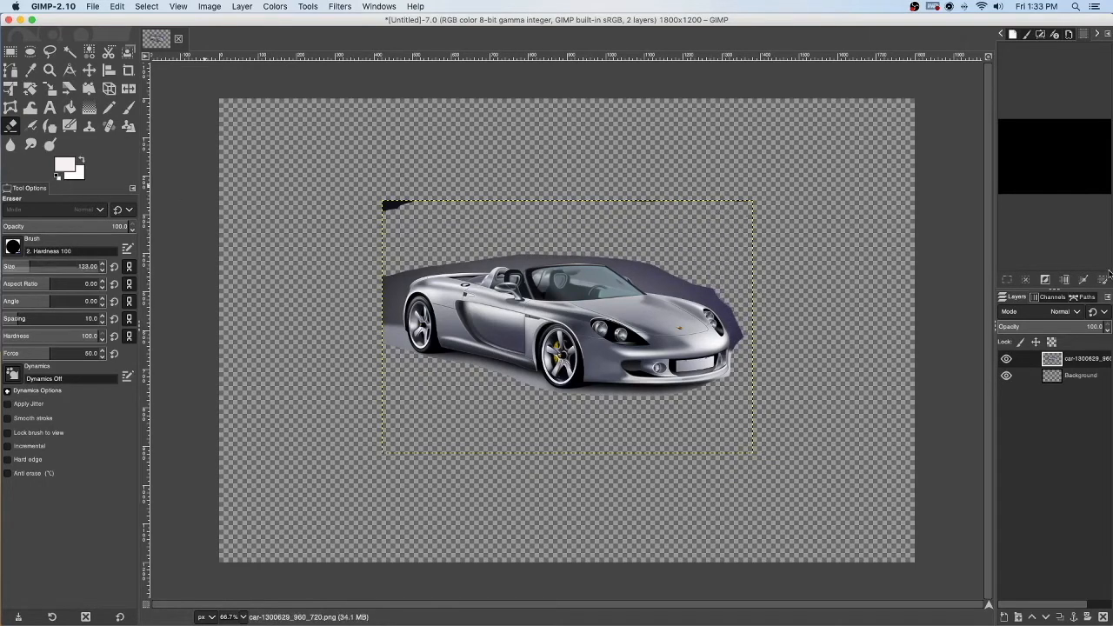
pyautogui.moveTo(1109, 273); pyautogui.dragTo(1012, 272)
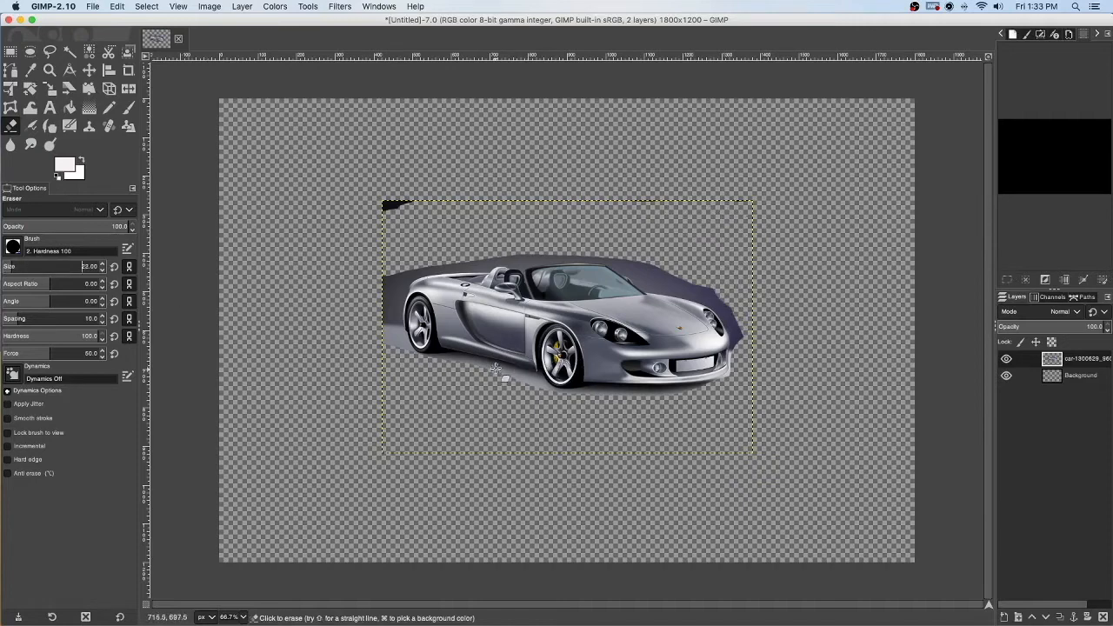
pyautogui.moveTo(495, 370)
pyautogui.mouseDown()
pyautogui.moveTo(509, 376)
pyautogui.moveTo(469, 367)
pyautogui.moveTo(523, 375)
pyautogui.mouseUp()
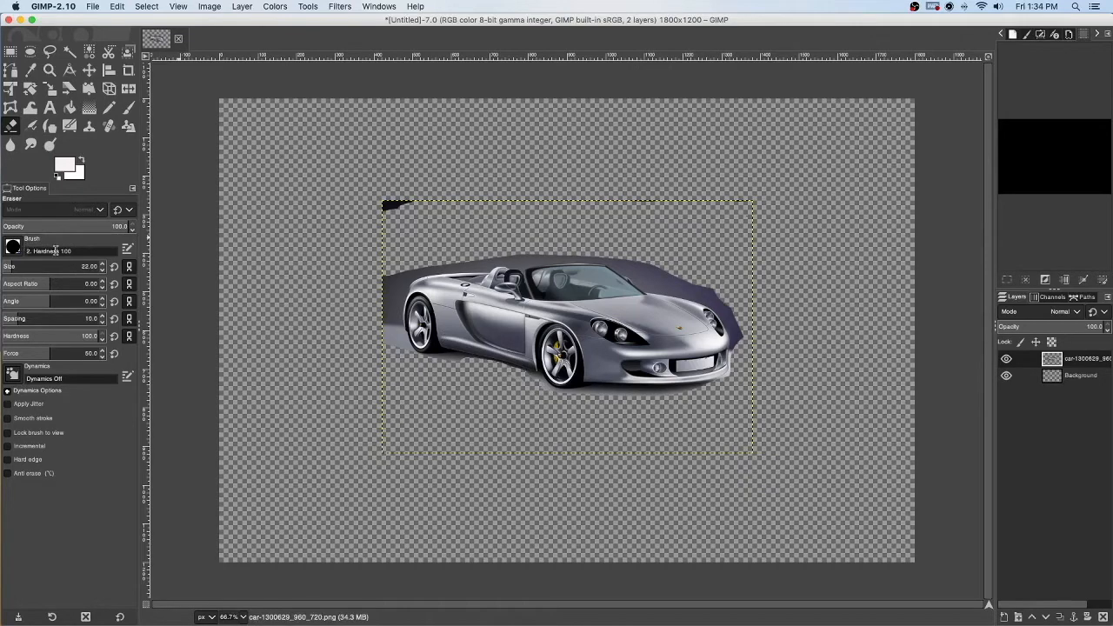
# Erase a short horizontal stroke beneath the car's front bumper using the Block 01 brush.
pyautogui.click(13, 248)
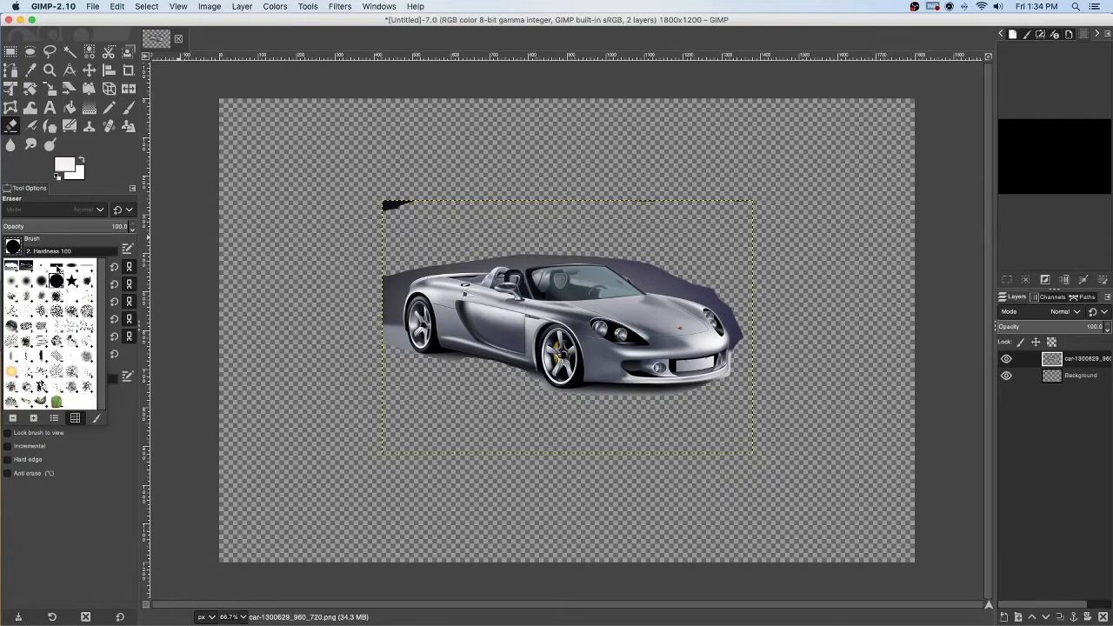
pyautogui.click(56, 267)
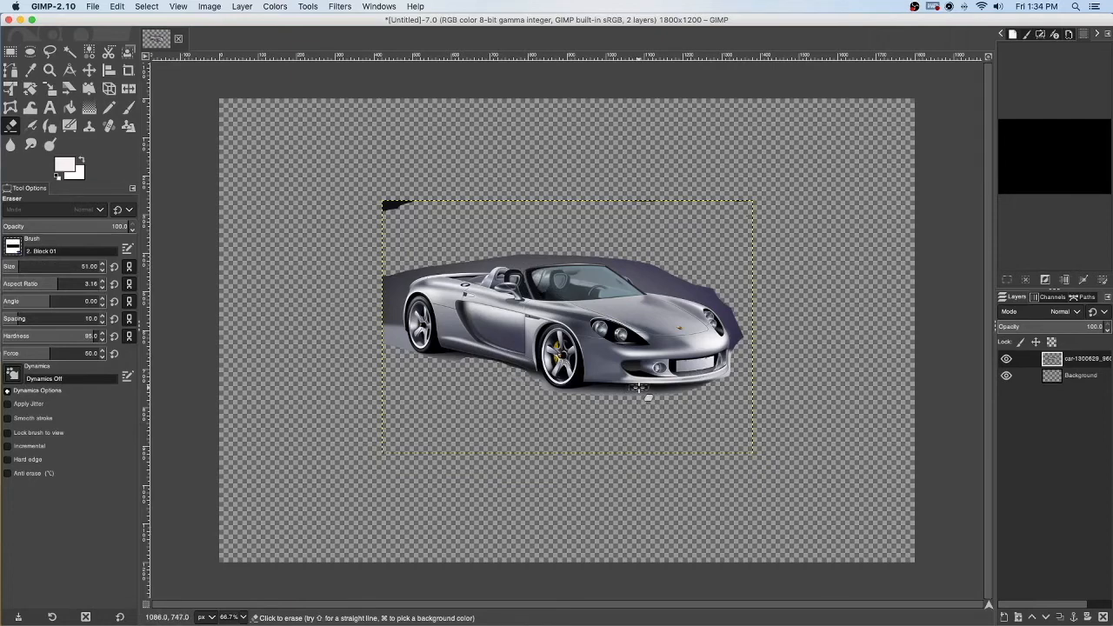
pyautogui.moveTo(639, 388); pyautogui.dragTo(668, 388)
# Erase a star shape on the side of the car using the Star brush.
pyautogui.click(20, 250)
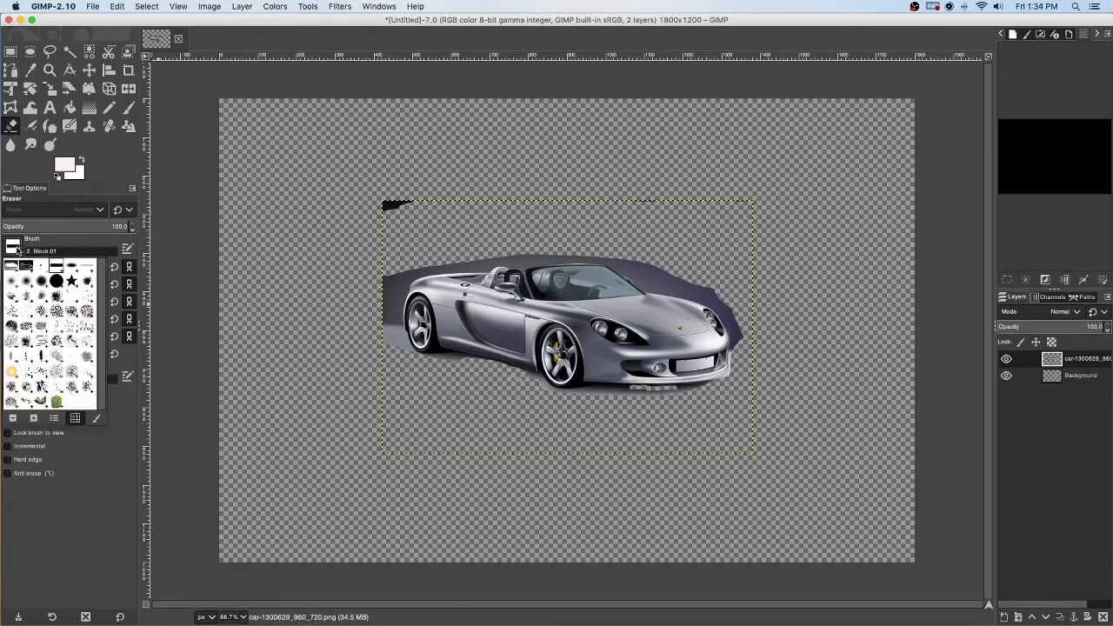
pyautogui.click(73, 280)
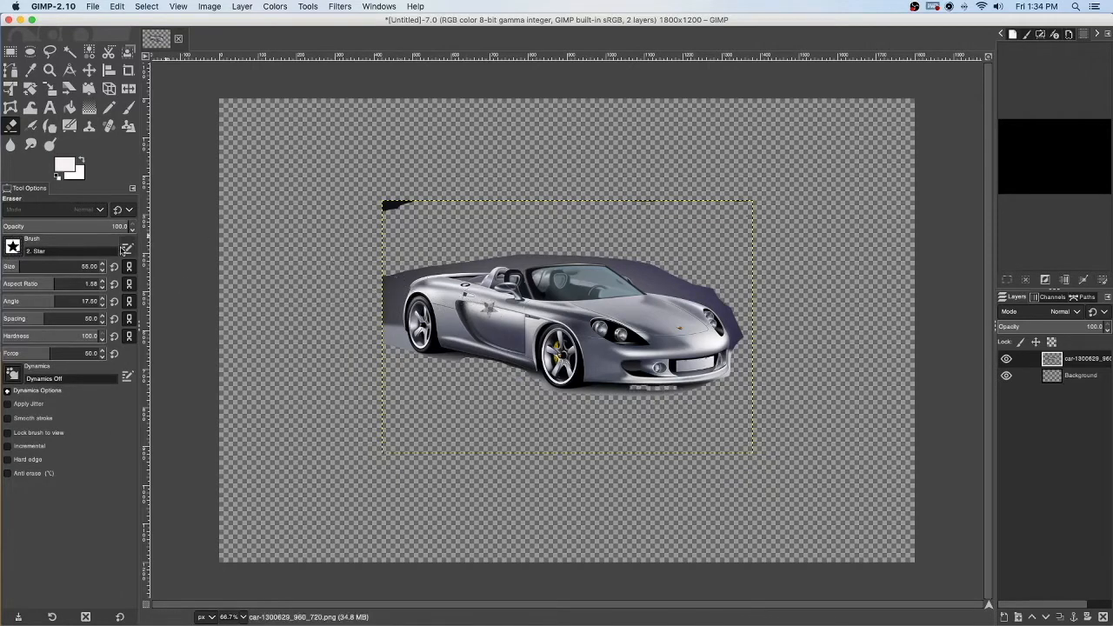
pyautogui.click(117, 6)
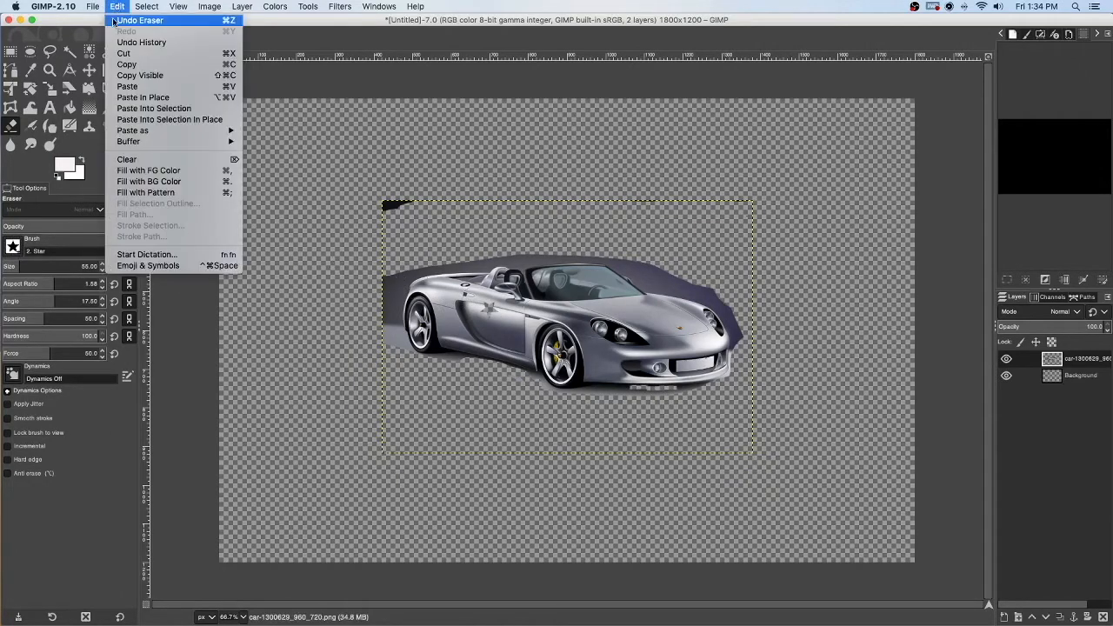
pyautogui.click(333, 166)
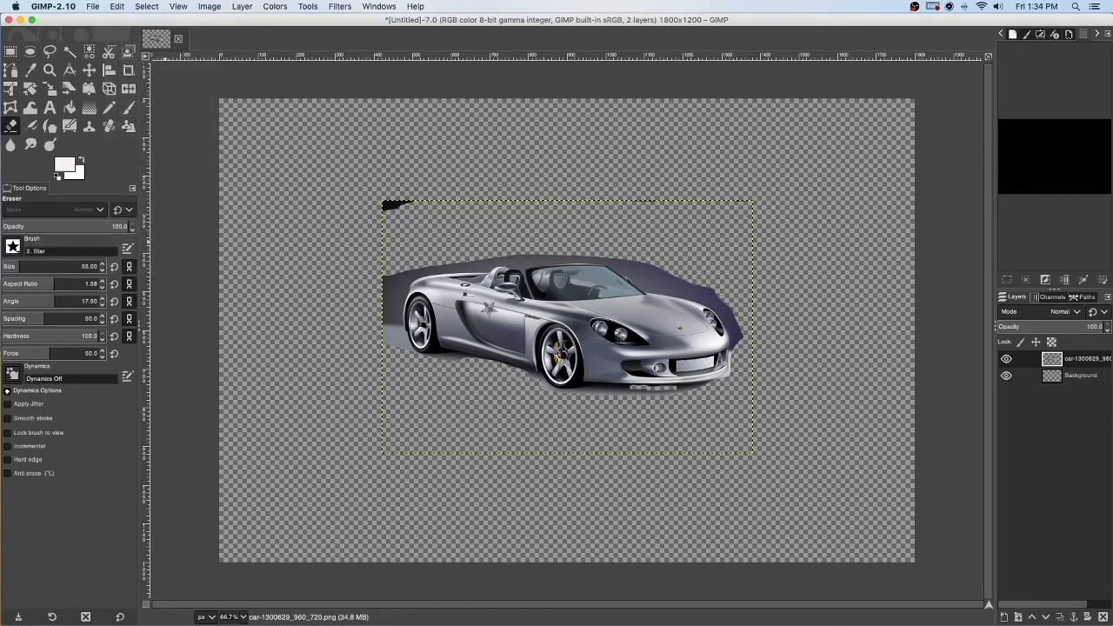
# Erase leftover background behind, above and in front of the car using the Hardness 100 brush at size 51.
pyautogui.click(13, 247)
pyautogui.click(56, 280)
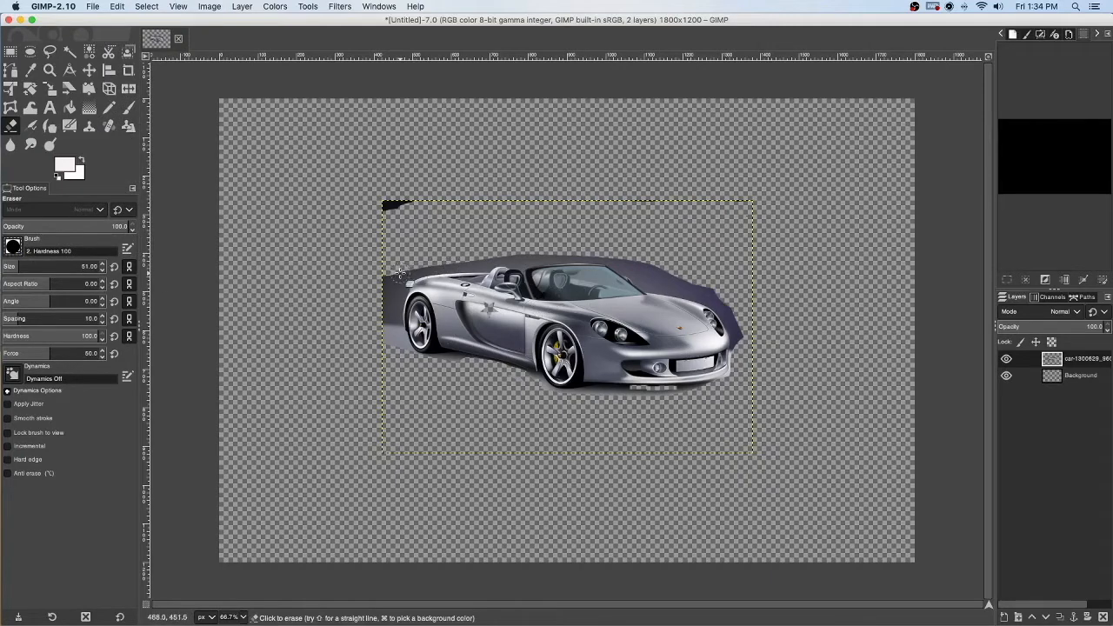
pyautogui.moveTo(401, 267); pyautogui.dragTo(381, 291)
pyautogui.moveTo(385, 205); pyautogui.dragTo(427, 201)
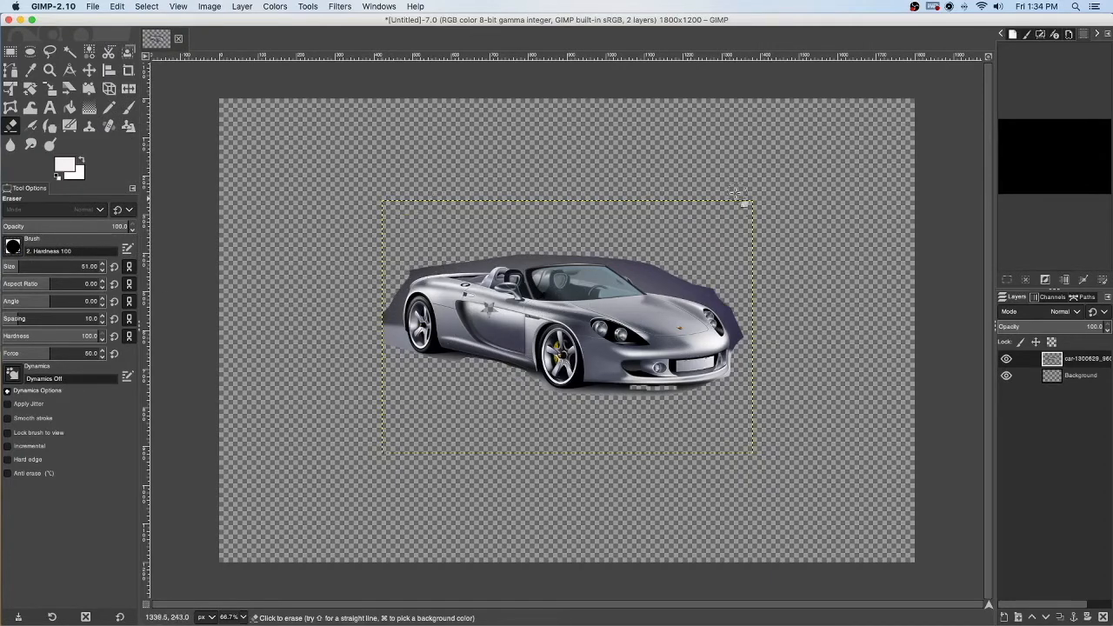
pyautogui.moveTo(635, 263)
pyautogui.mouseDown()
pyautogui.moveTo(711, 292)
pyautogui.moveTo(746, 337)
pyautogui.mouseUp()
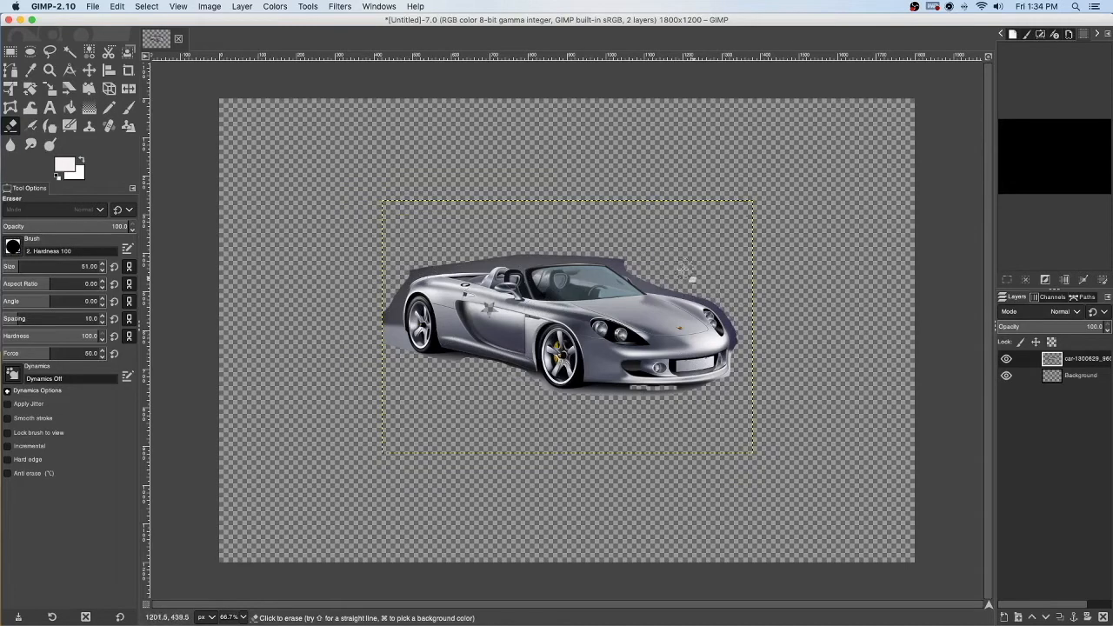
pyautogui.moveTo(496, 254)
pyautogui.mouseDown()
pyautogui.moveTo(410, 263)
pyautogui.moveTo(377, 296)
pyautogui.mouseUp()
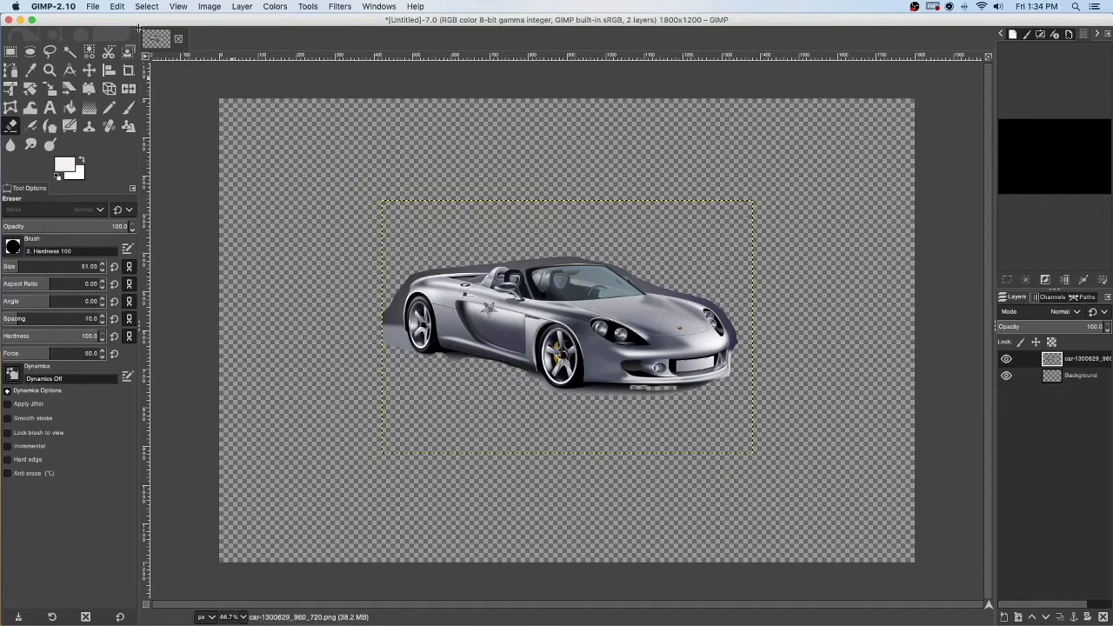
# Undo the recent eraser strokes back through the star and the Block 01 stroke beneath the bumper.
pyautogui.click(119, 7)
pyautogui.click(123, 22)
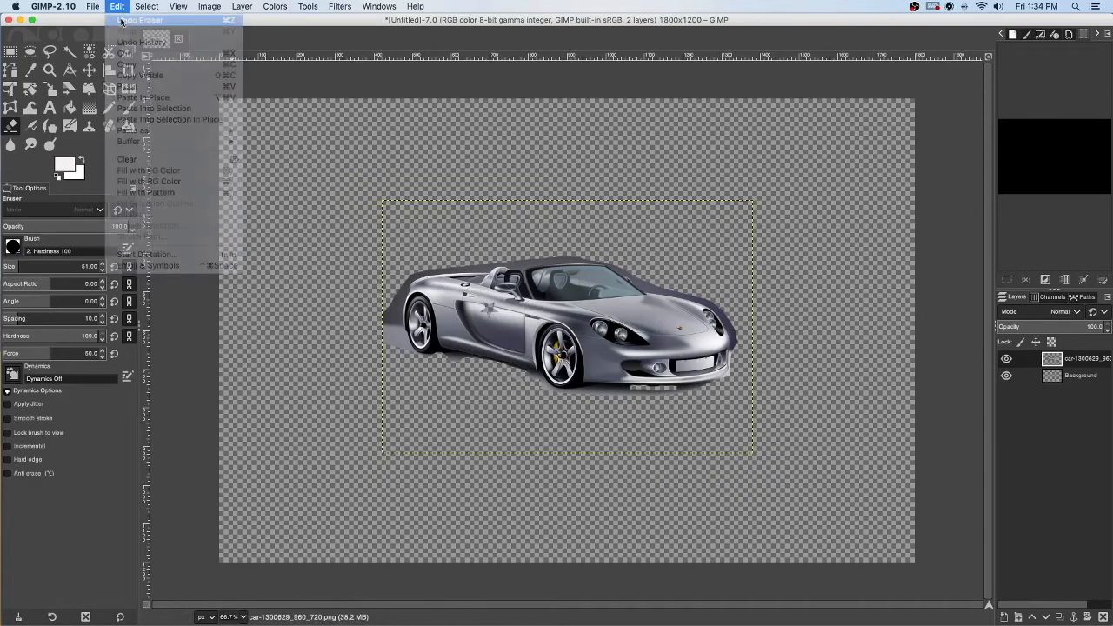
pyautogui.click(119, 7)
pyautogui.click(122, 21)
pyautogui.click(118, 7)
pyautogui.click(120, 21)
pyautogui.click(118, 7)
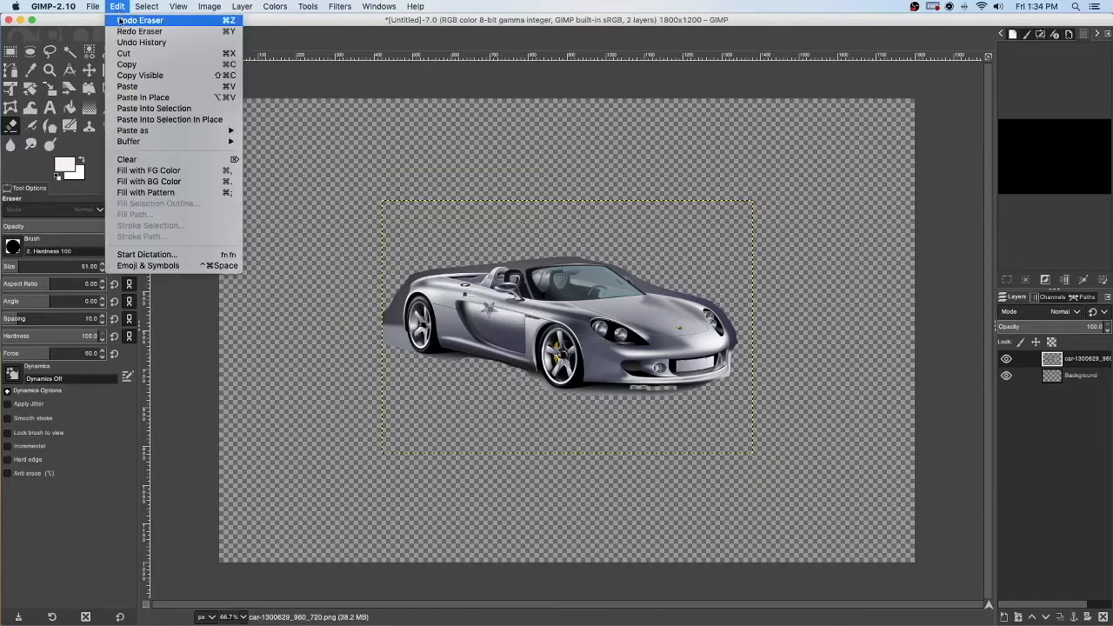
pyautogui.click(121, 21)
pyautogui.click(118, 7)
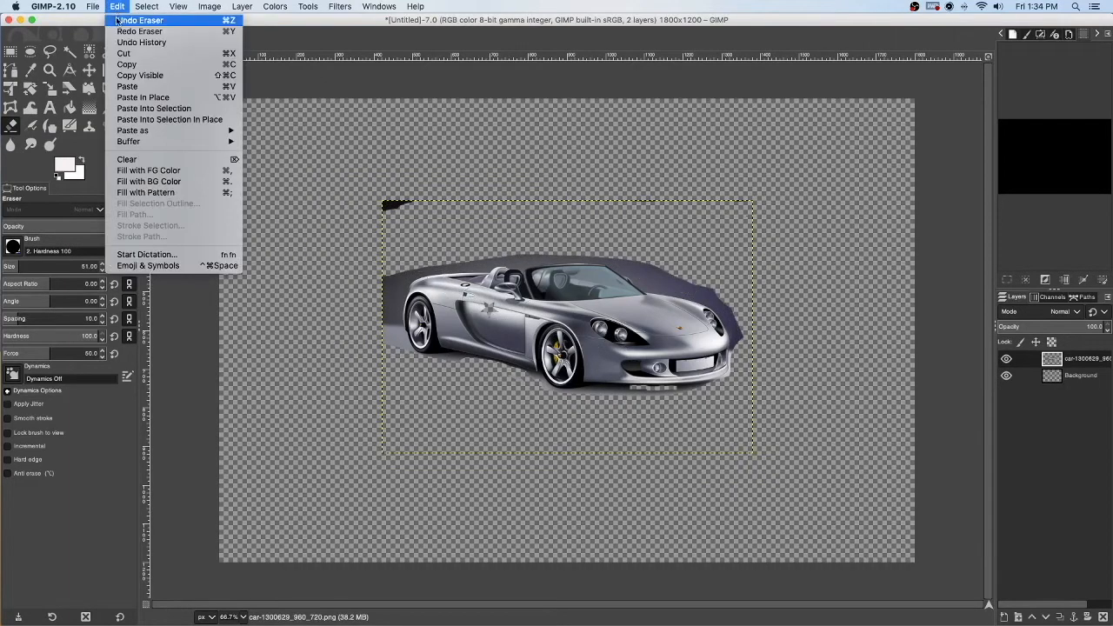
pyautogui.click(117, 22)
pyautogui.click(117, 9)
pyautogui.click(117, 22)
pyautogui.click(117, 8)
pyautogui.click(119, 20)
pyautogui.click(117, 8)
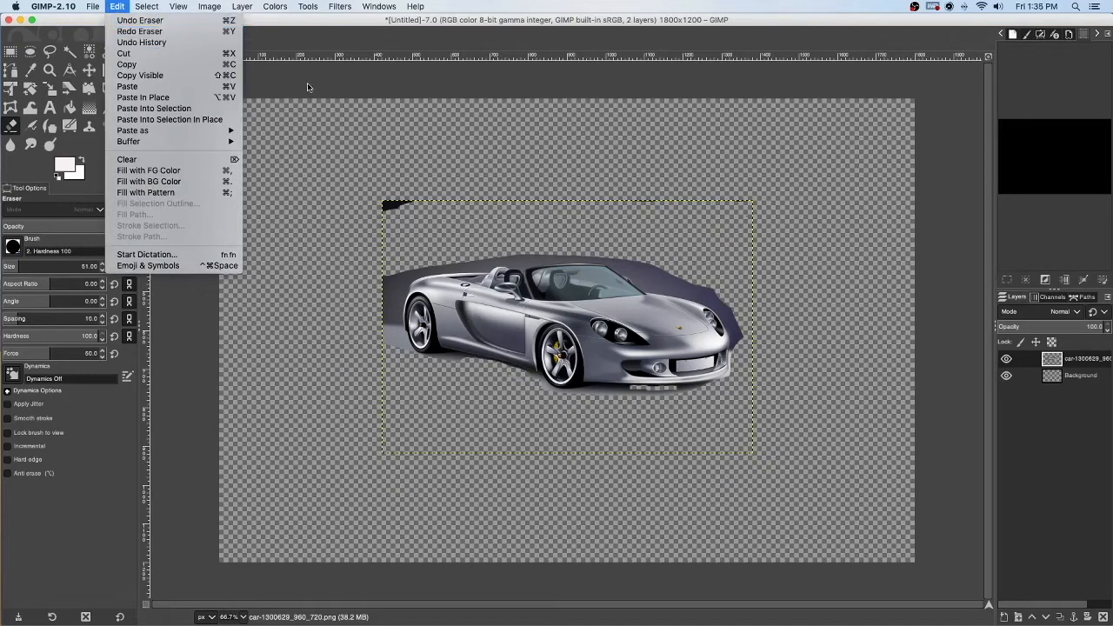
pyautogui.click(129, 20)
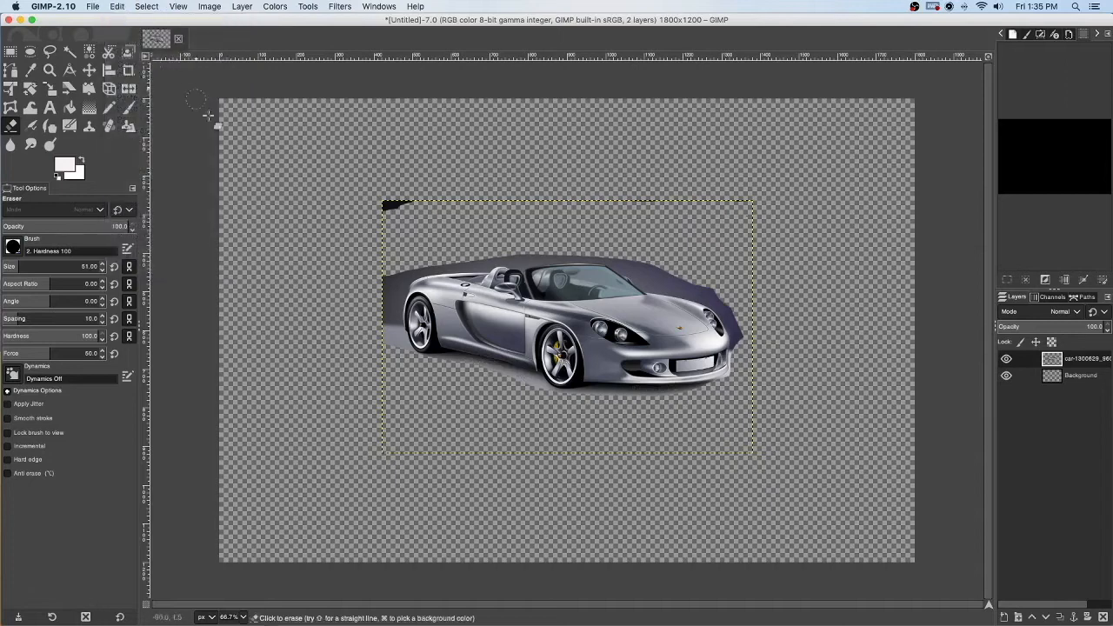
# Erase the leftover dark patches along the upper edge of the car picture using the Hardness 100 brush at size 51.
pyautogui.click(242, 616)
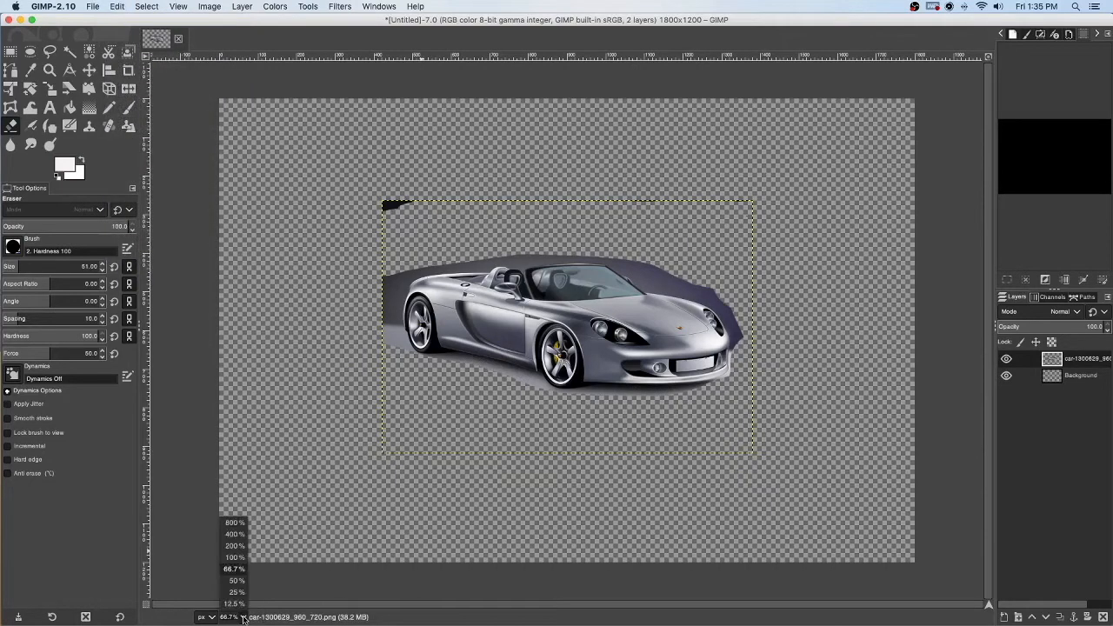
pyautogui.click(235, 558)
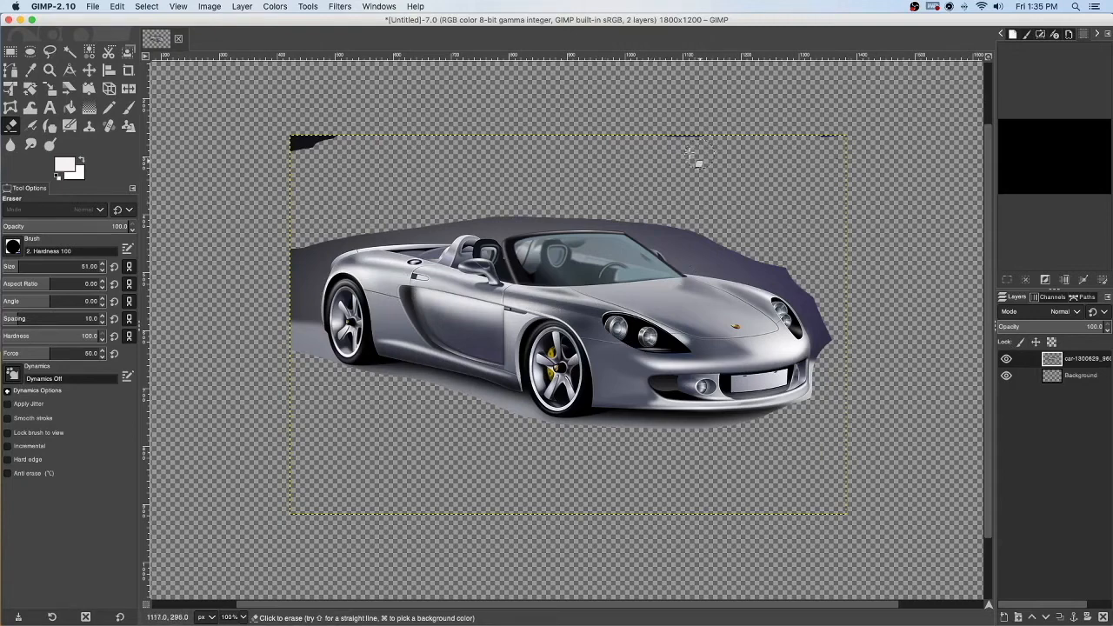
pyautogui.hscroll(-3, 695, 160)
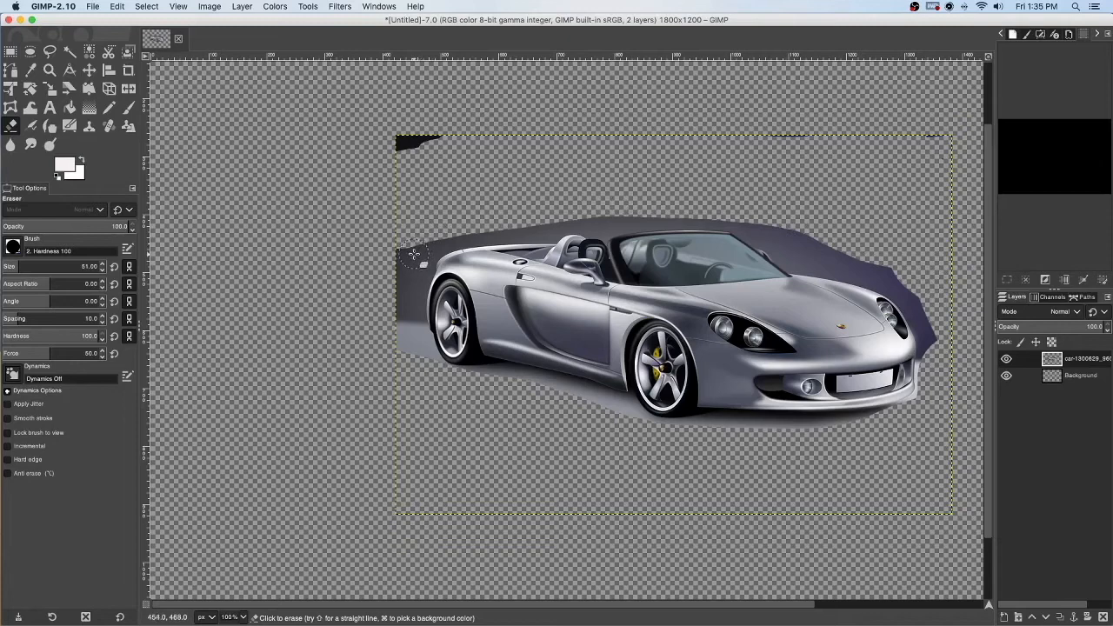
pyautogui.moveTo(393, 146); pyautogui.dragTo(445, 141)
# Undo every eraser stroke and the insertion of the car picture, back to the empty background layer.
pyautogui.click(144, 7)
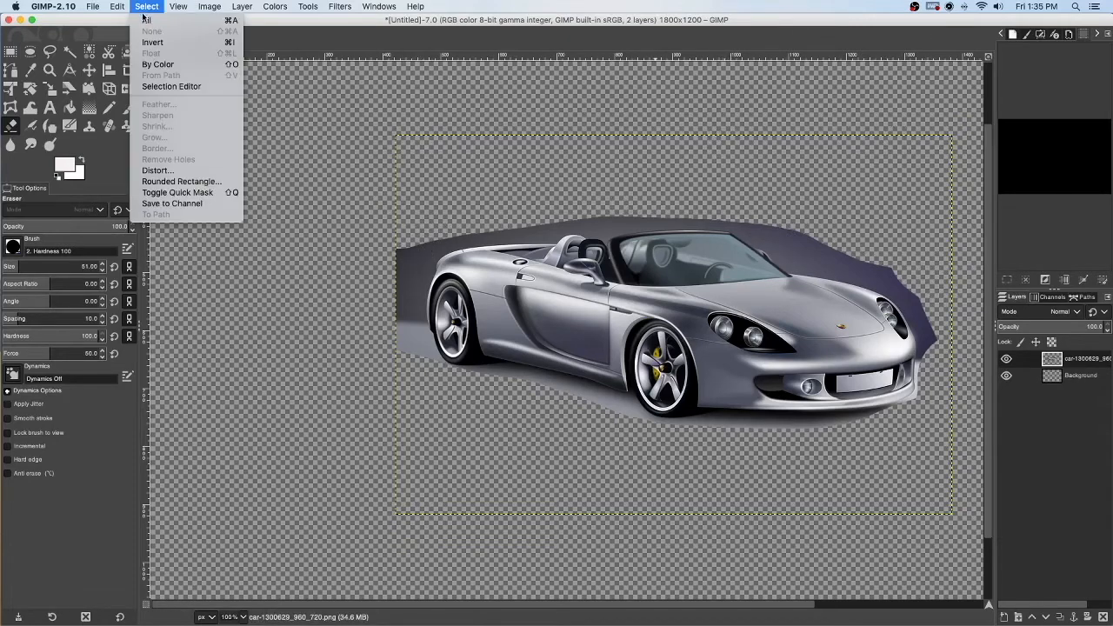
pyautogui.moveTo(118, 6)
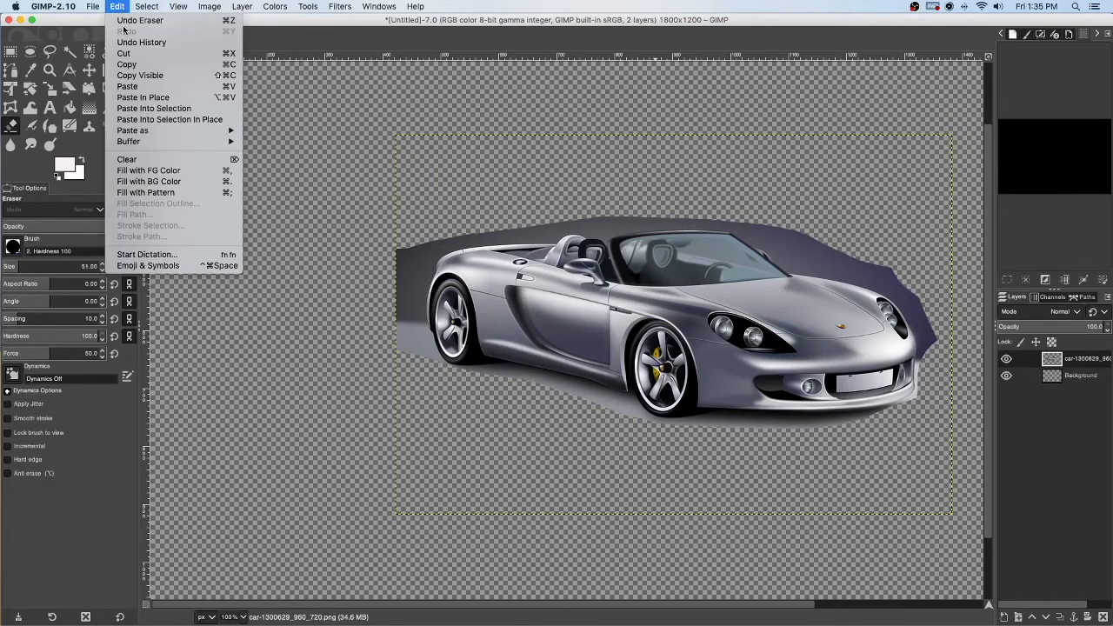
pyautogui.click(130, 20)
pyautogui.click(116, 6)
pyautogui.click(130, 20)
pyautogui.click(117, 6)
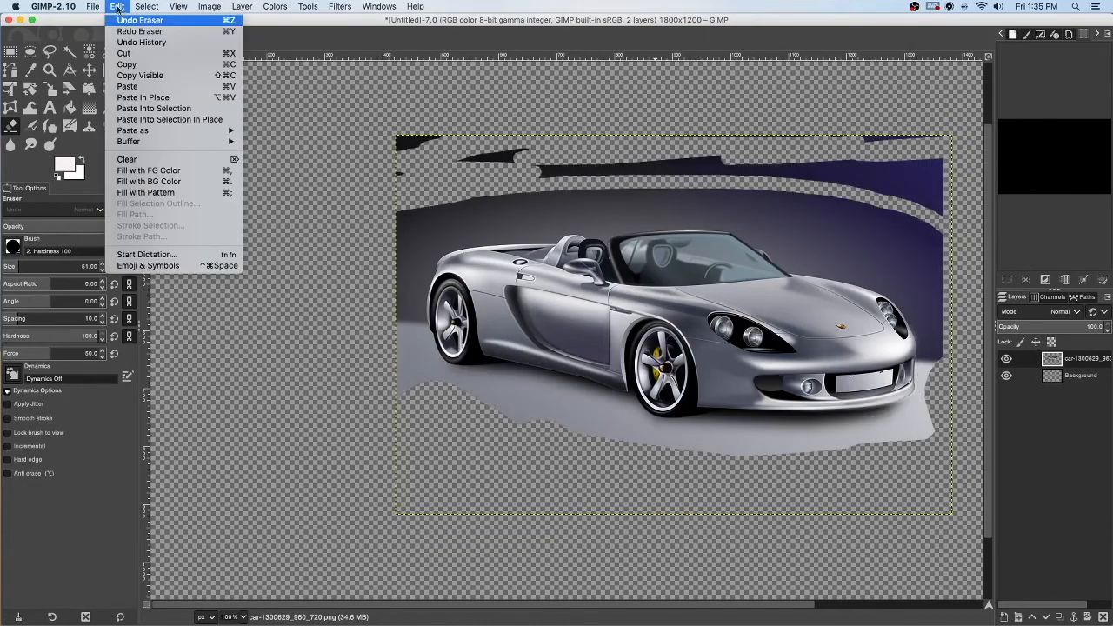
pyautogui.click(130, 20)
pyautogui.click(116, 6)
pyautogui.click(130, 20)
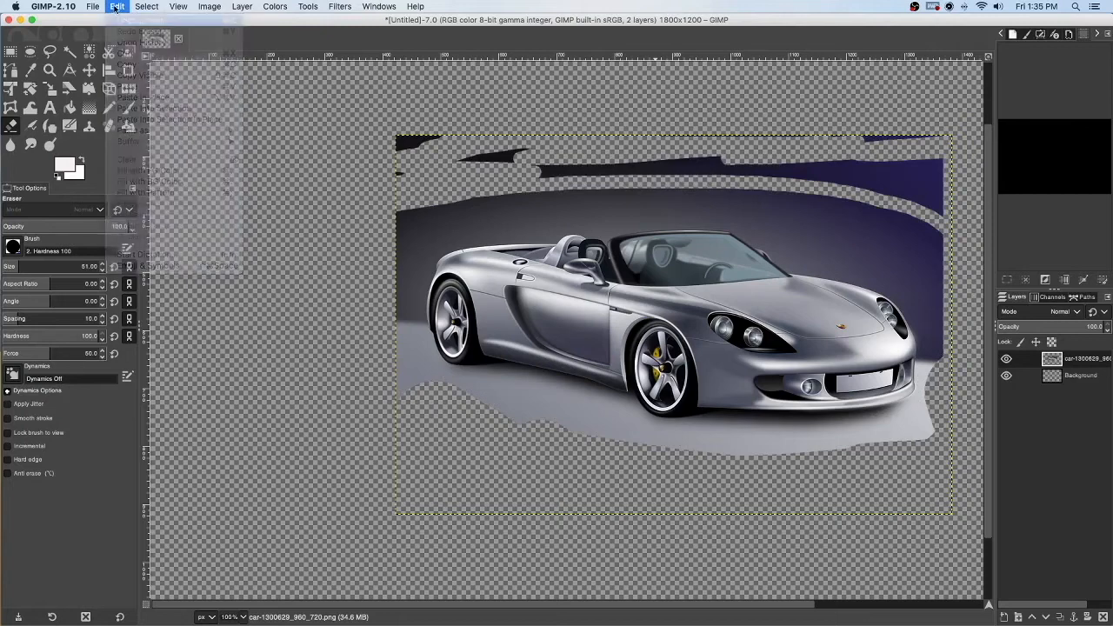
pyautogui.click(116, 7)
pyautogui.click(131, 20)
pyautogui.click(117, 6)
pyautogui.click(130, 20)
pyautogui.click(117, 6)
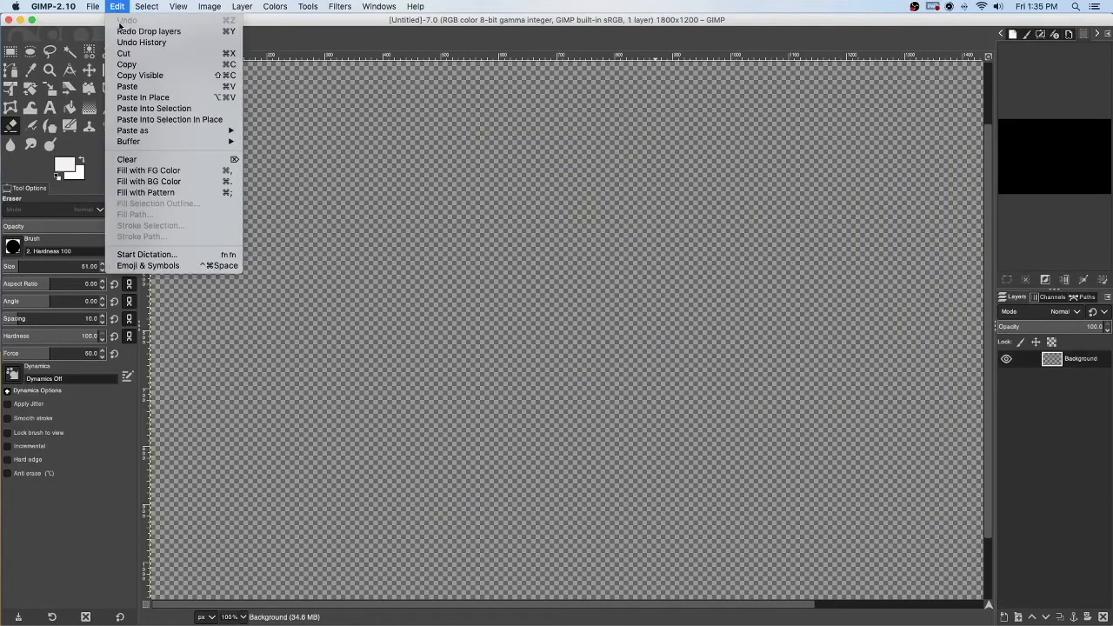
pyautogui.click(313, 79)
pyautogui.click(313, 79)
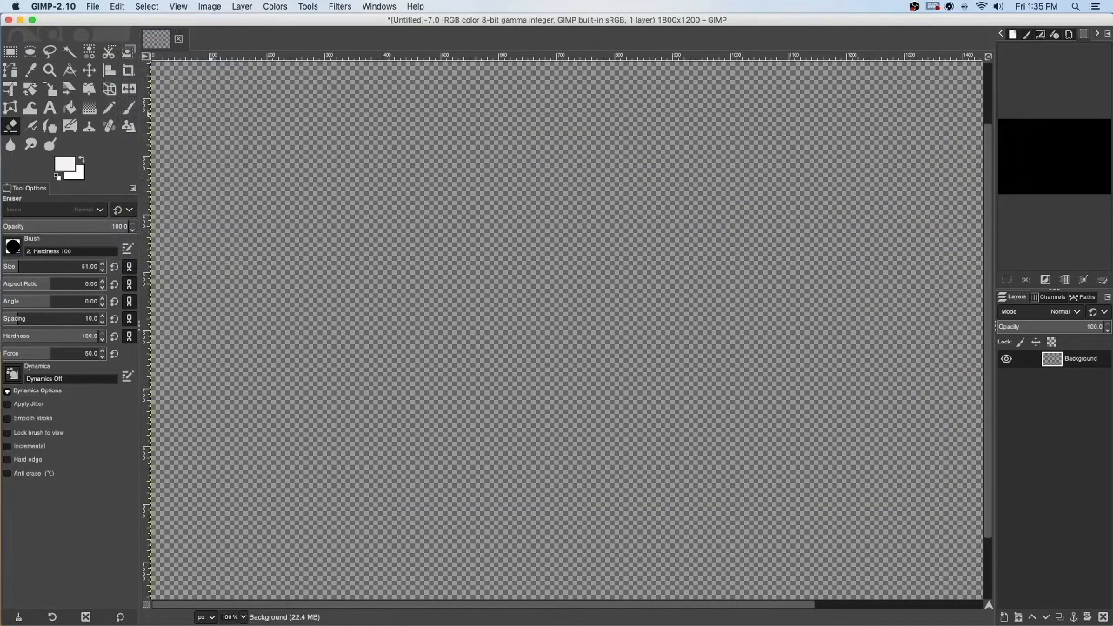
pyautogui.click(118, 7)
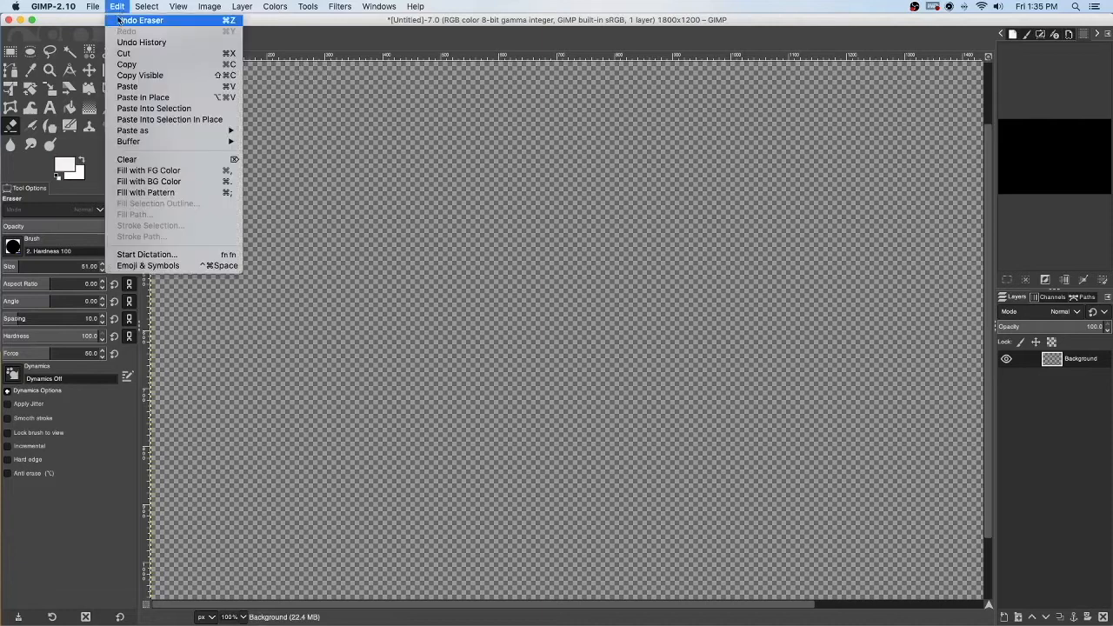
pyautogui.click(117, 23)
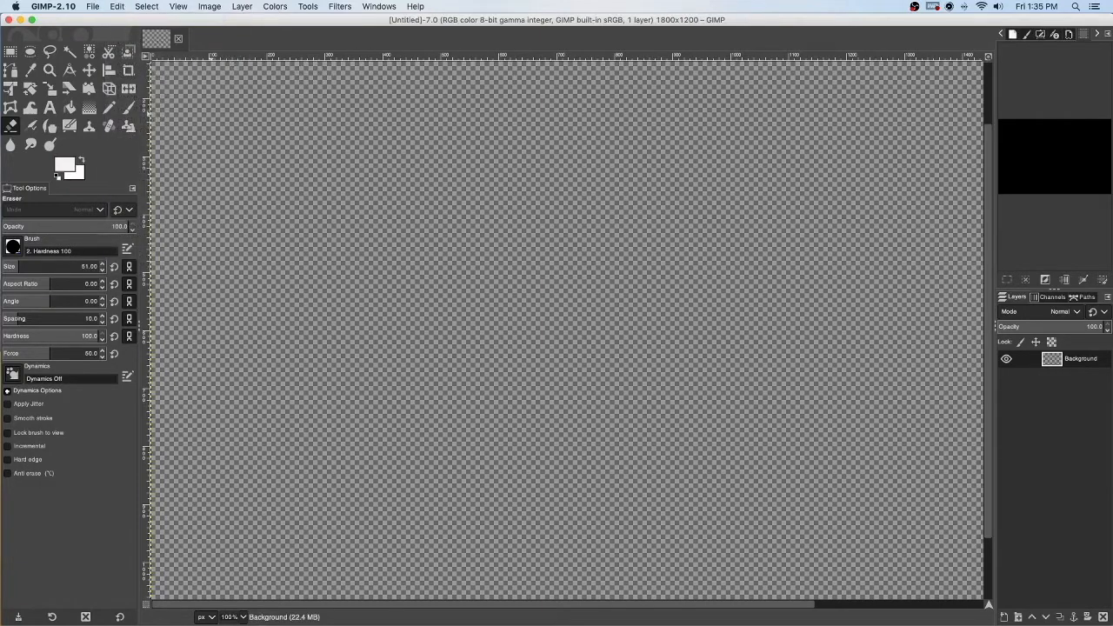
# Insert car-1300629_960_720.png as a new layer and start a path along the lower sill from the rear wheel to the front wheel.
pyautogui.moveTo(139, 249); pyautogui.dragTo(357, 231)
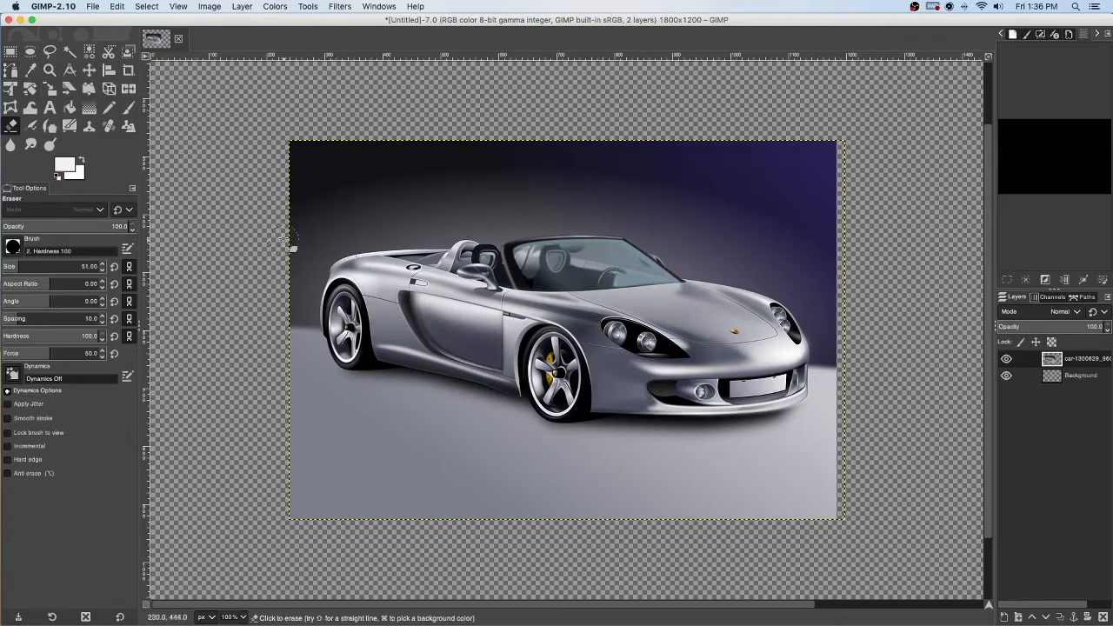
pyautogui.click(12, 107)
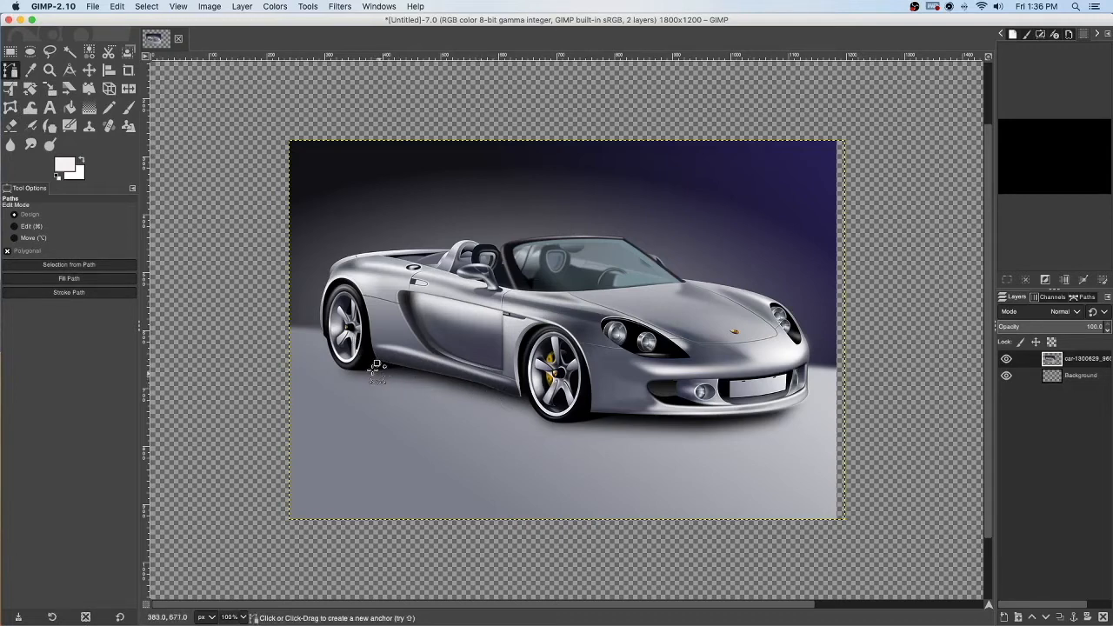
pyautogui.click(524, 401)
pyautogui.click(573, 412)
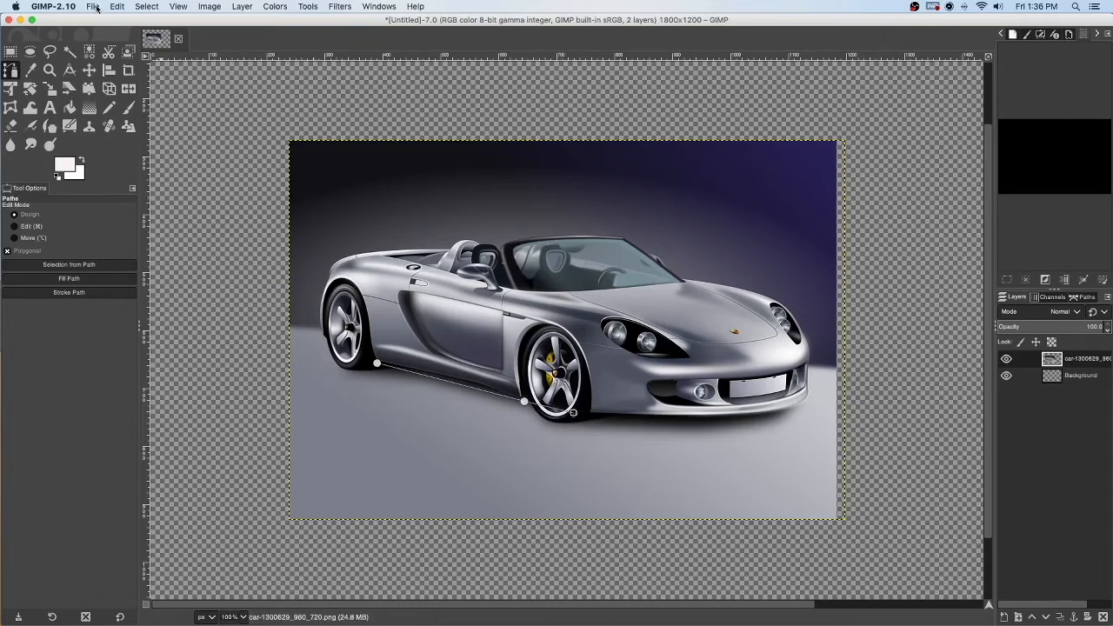
pyautogui.click(111, 8)
pyautogui.click(114, 20)
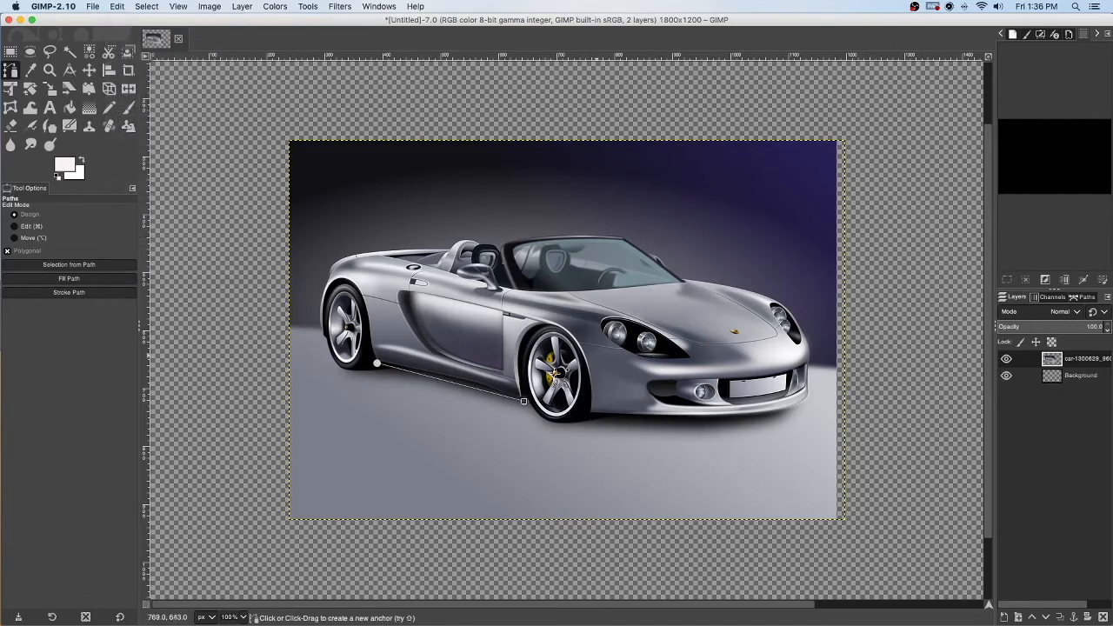
# Continue the path with closely spaced anchors around the bottom curve of the front tire.
pyautogui.click(534, 412)
pyautogui.click(539, 417)
pyautogui.click(553, 421)
pyautogui.click(561, 422)
pyautogui.click(570, 421)
pyautogui.click(580, 419)
pyautogui.click(589, 415)
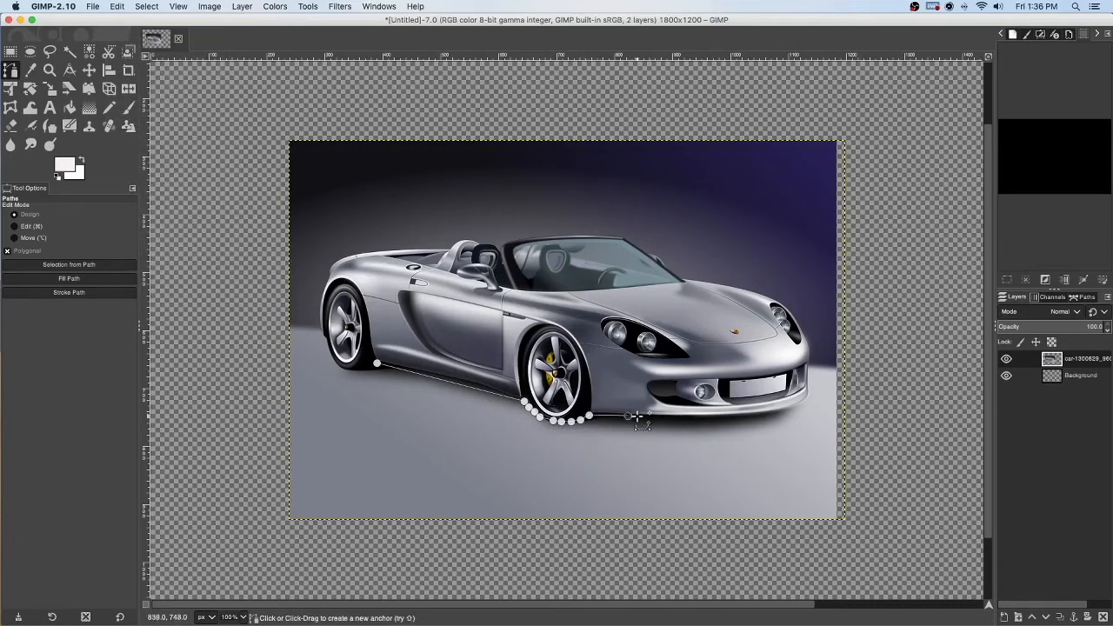
# Extend the path along the lower edge of the front bumper and adjust its anchors to follow the edge.
pyautogui.click(707, 416)
pyautogui.click(759, 412)
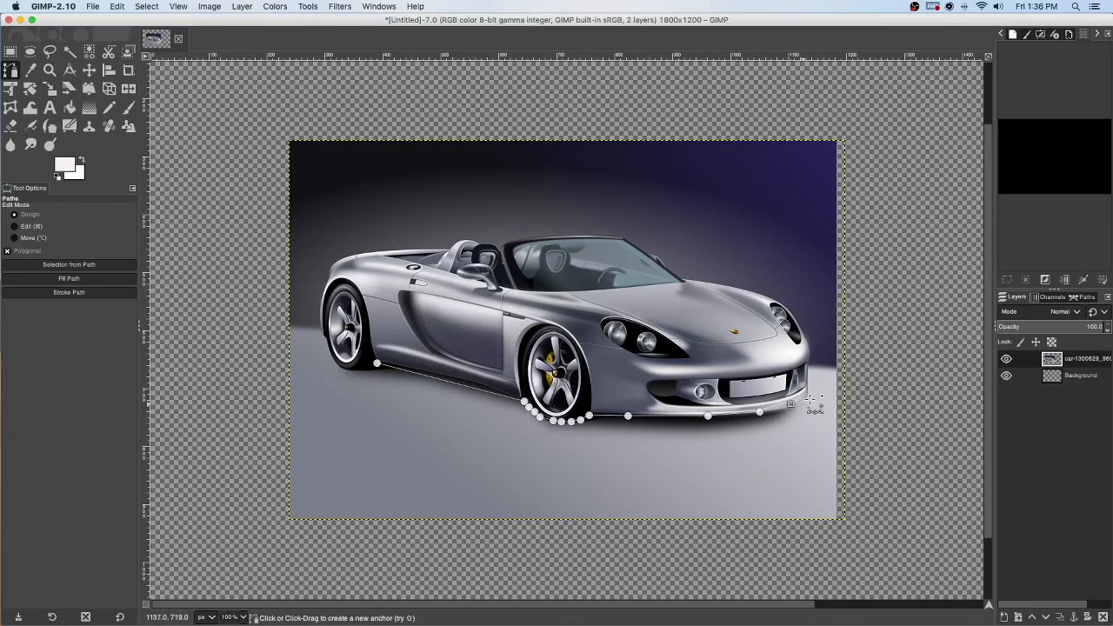
pyautogui.click(708, 415)
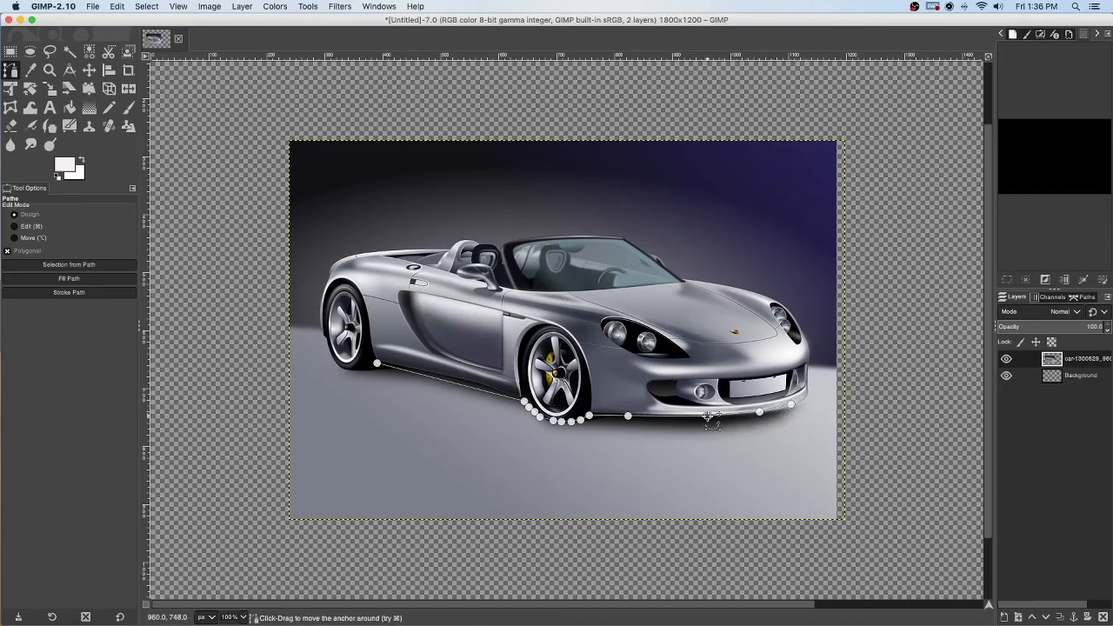
pyautogui.click(760, 413)
pyautogui.click(791, 405)
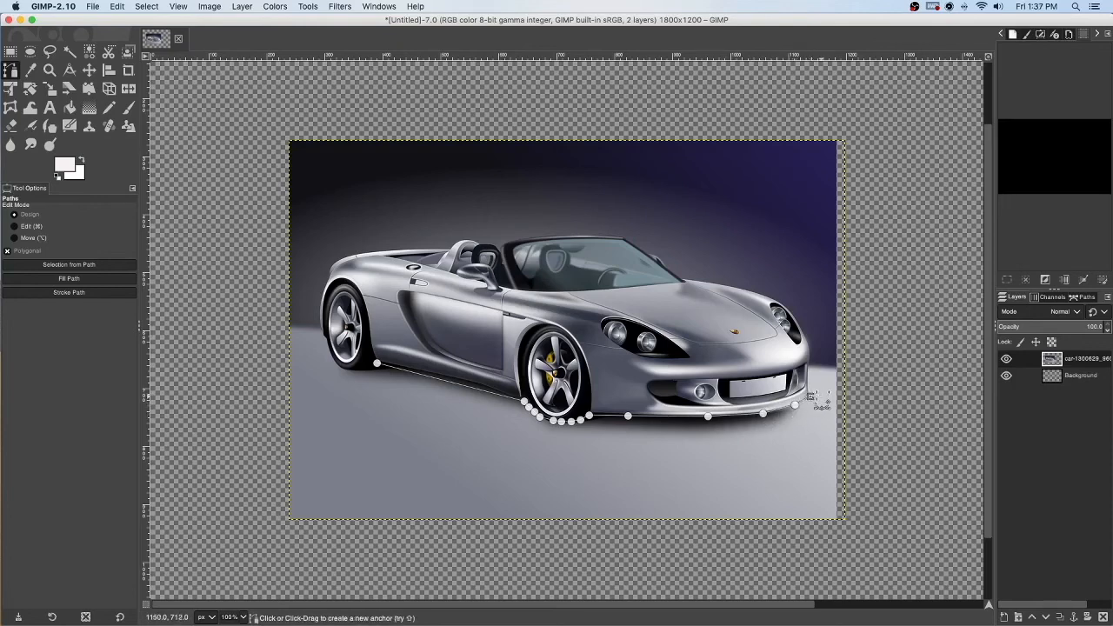
# Extend the path around the outer bumper corner and up the car's front edge toward the far headlight.
pyautogui.click(810, 396)
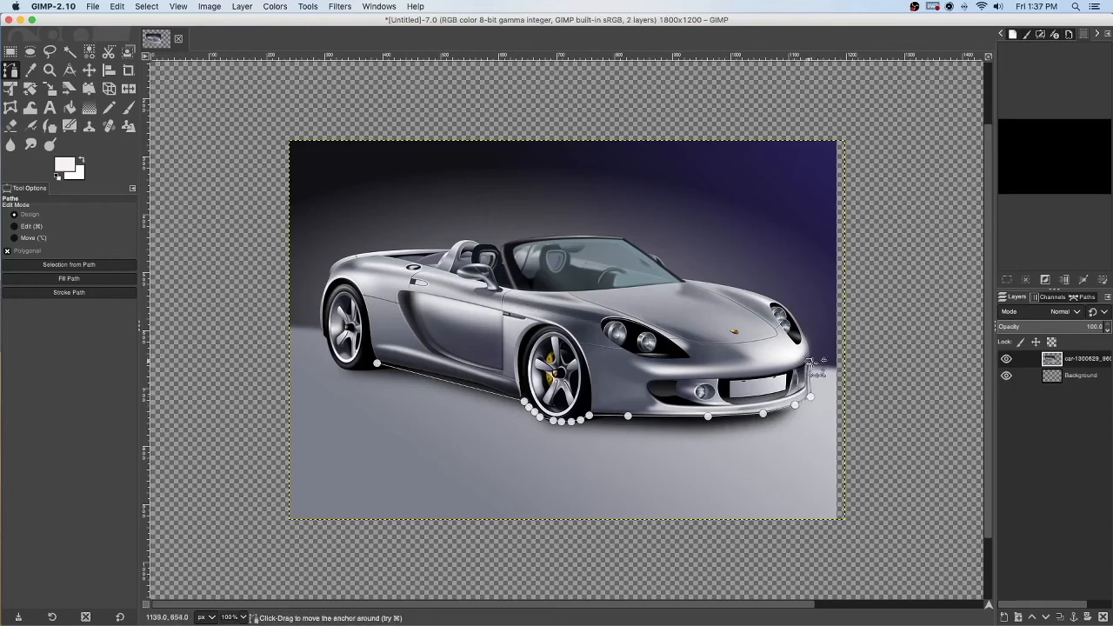
pyautogui.click(810, 359)
pyautogui.click(810, 396)
pyautogui.click(810, 348)
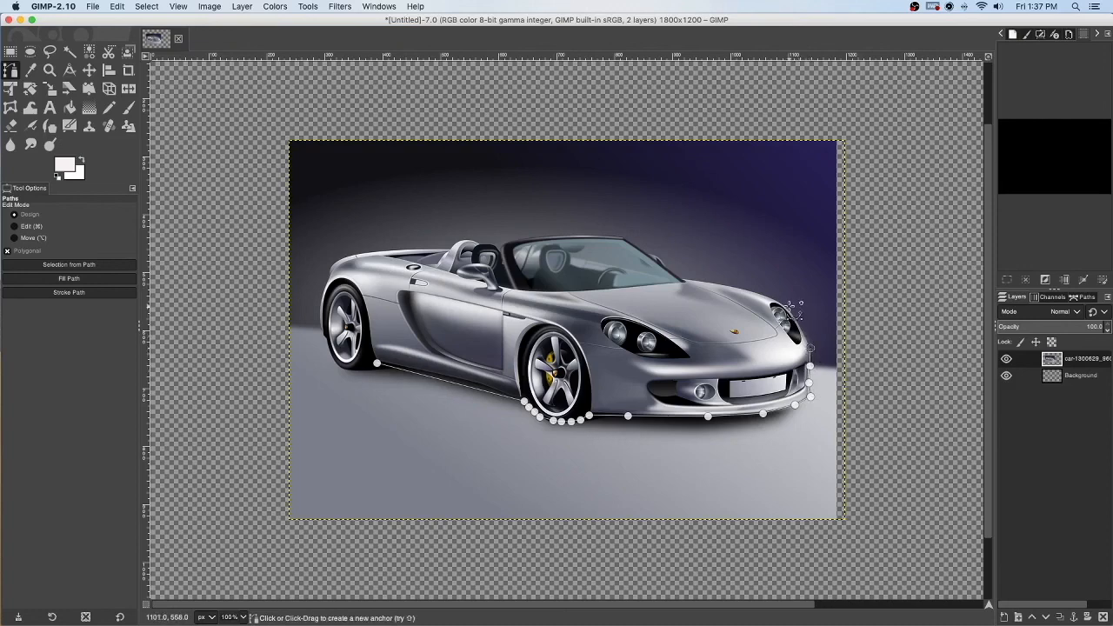